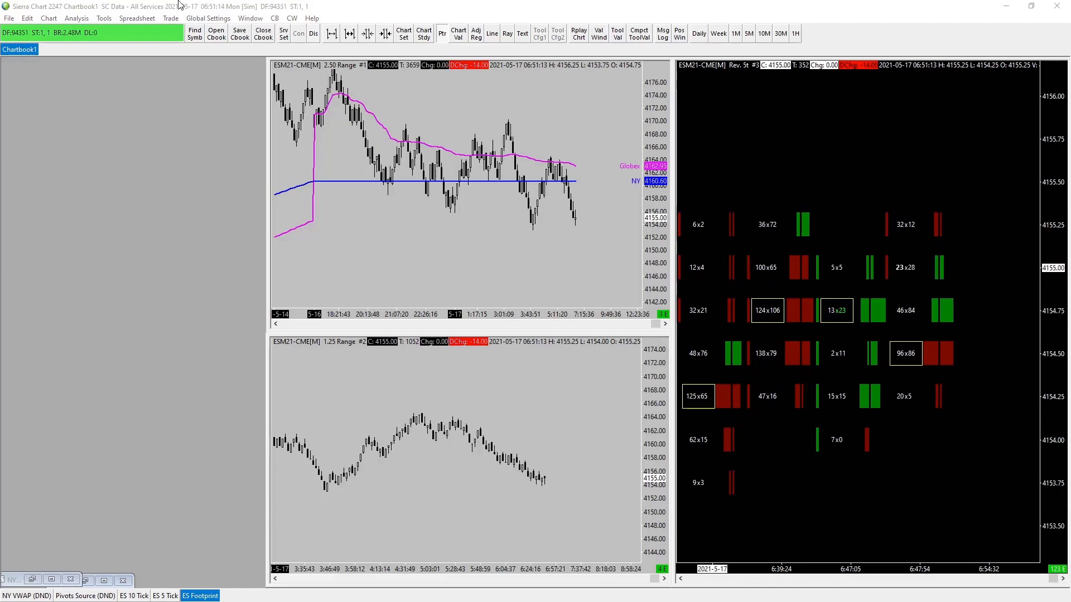
Step: Squeeze the footprint chart's price rows and switch to the ES 10 Tick chartbook
drag(1052, 390, 994, 362)
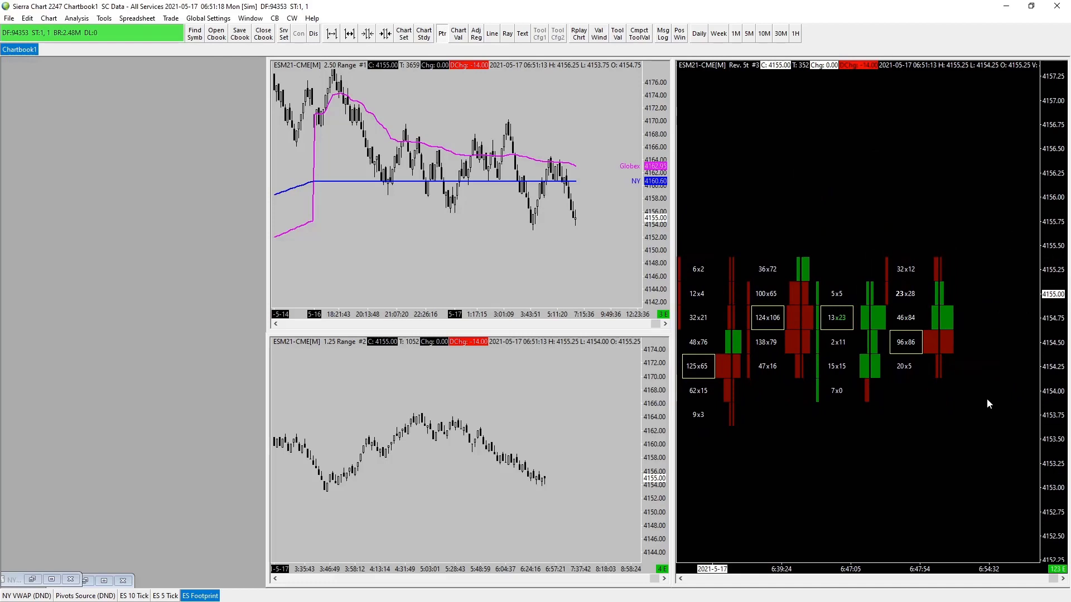
scroll(986, 398, up, 1)
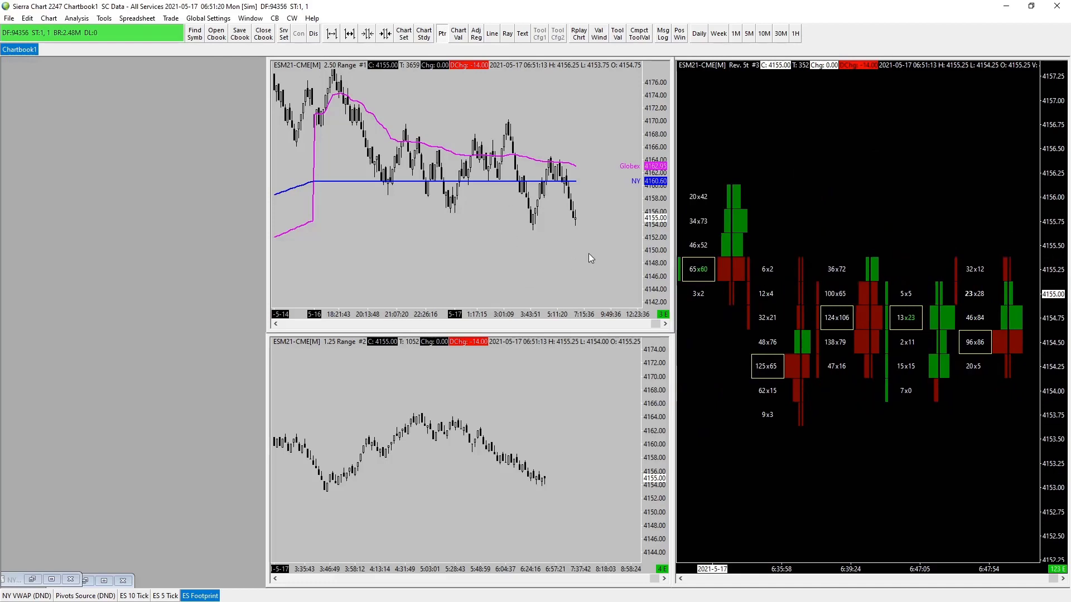
click(478, 229)
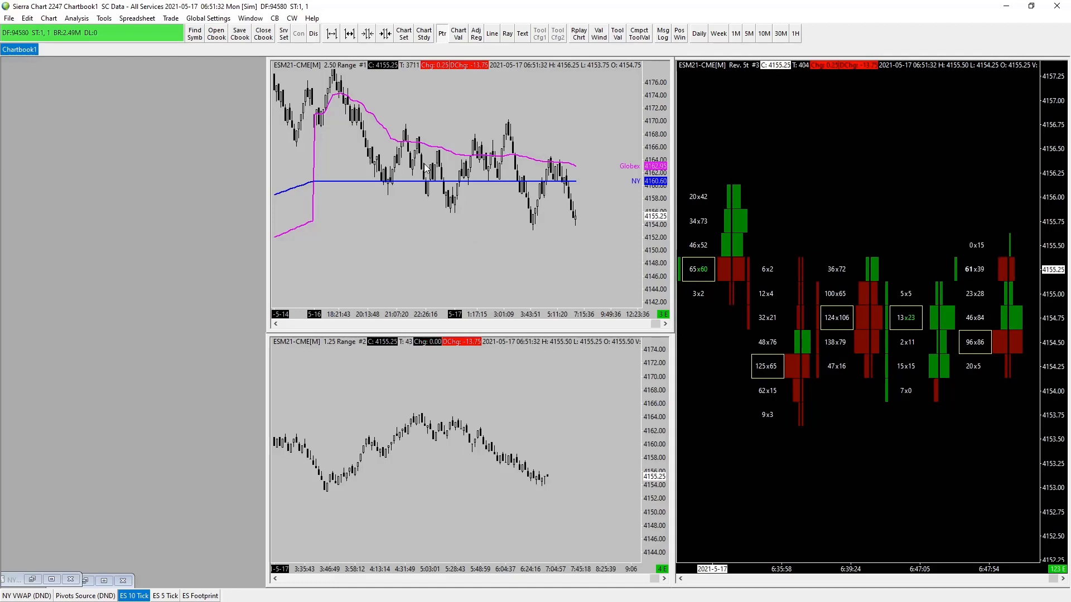
scroll(520, 243, down, 4)
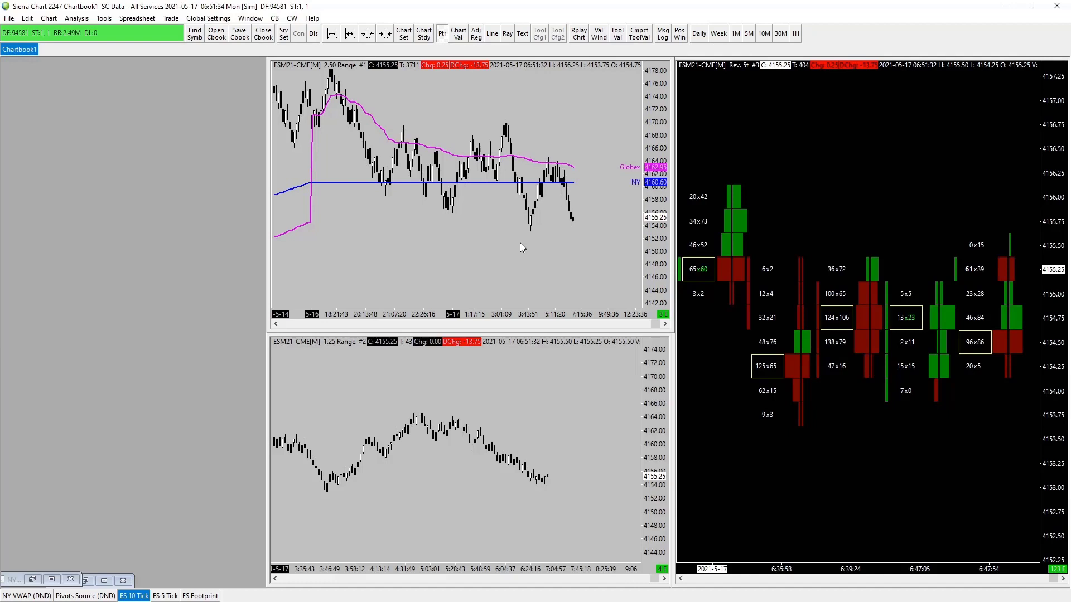
scroll(525, 244, up, 5)
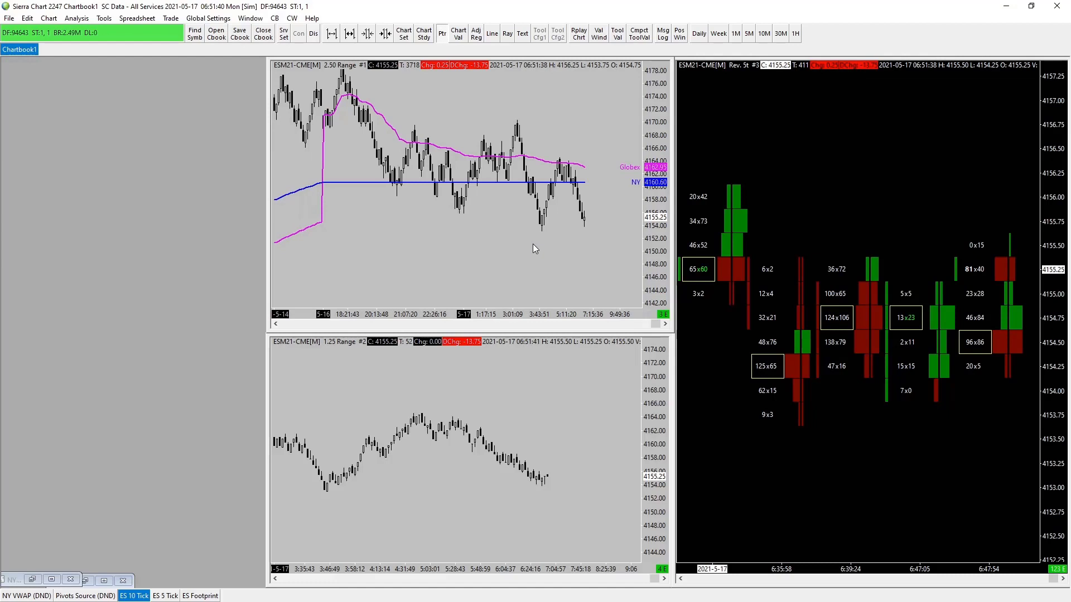
Step: Open Chart Studies with F6 and add Daily OHLC from Studies Available as study ID:3
key(F6)
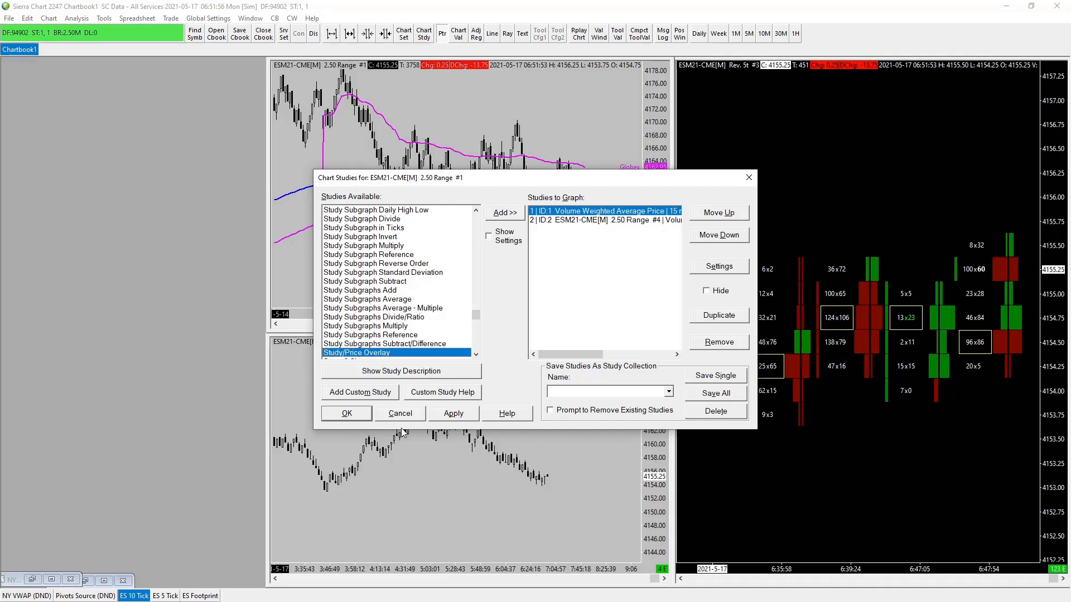
key(o)
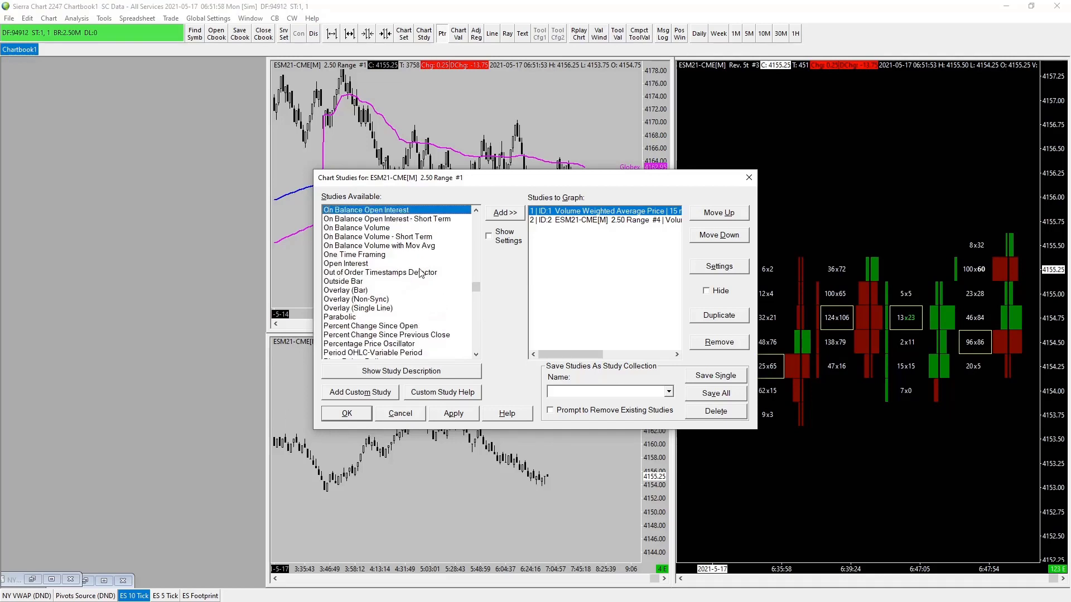
scroll(411, 280, up, 1)
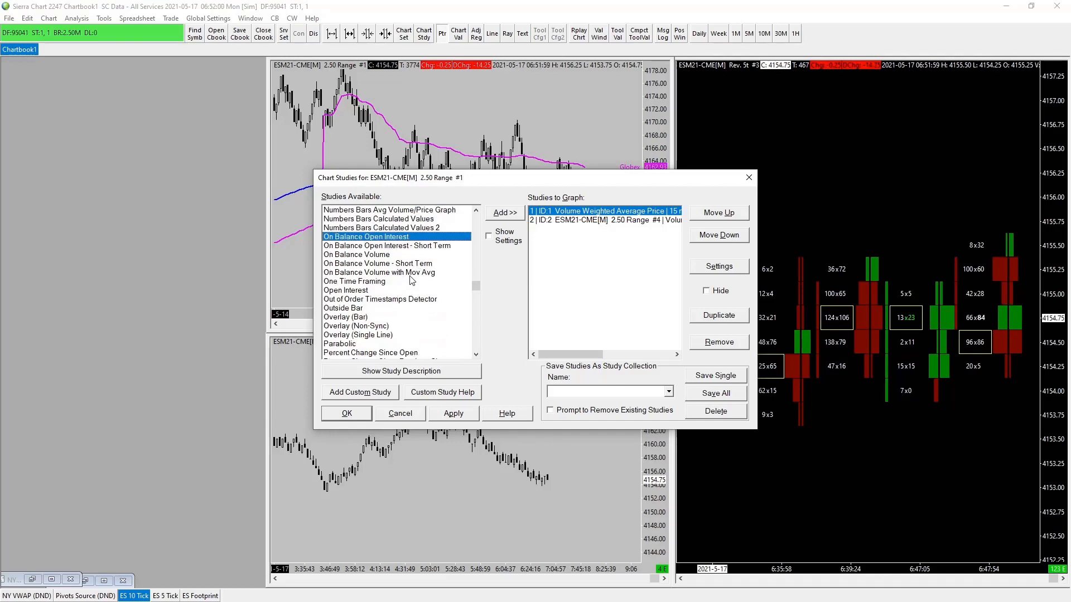
scroll(412, 280, down, 1)
scroll(411, 278, up, 6)
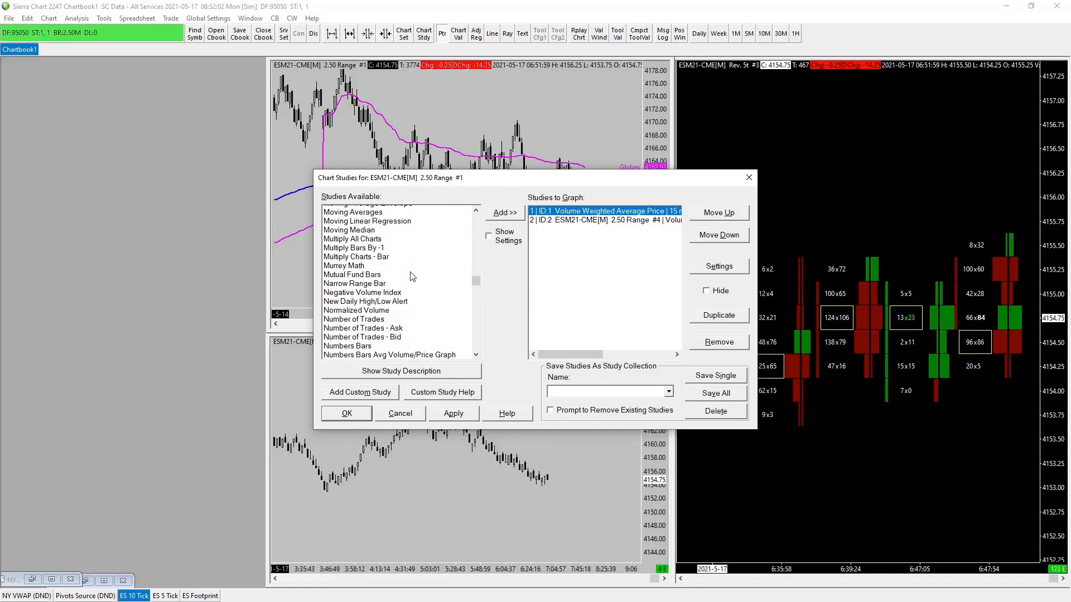
scroll(412, 278, down, 4)
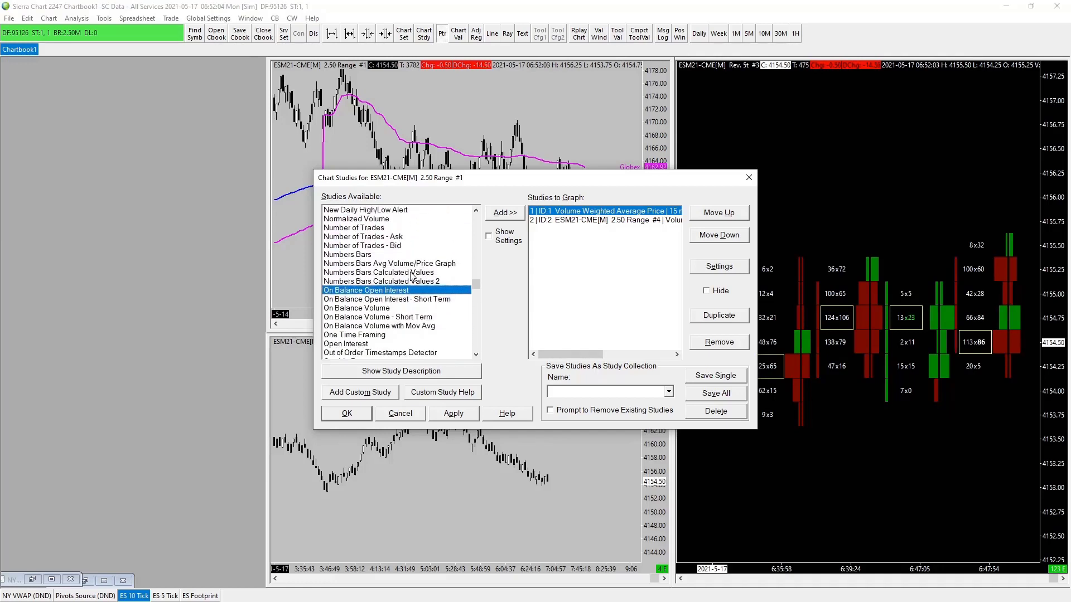
key(d)
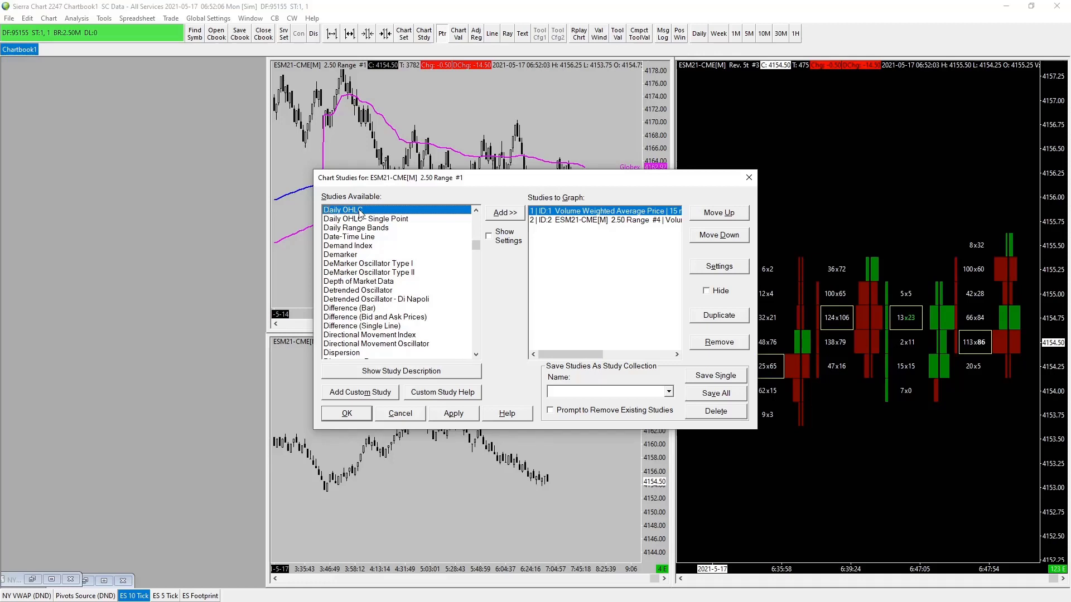
click(505, 213)
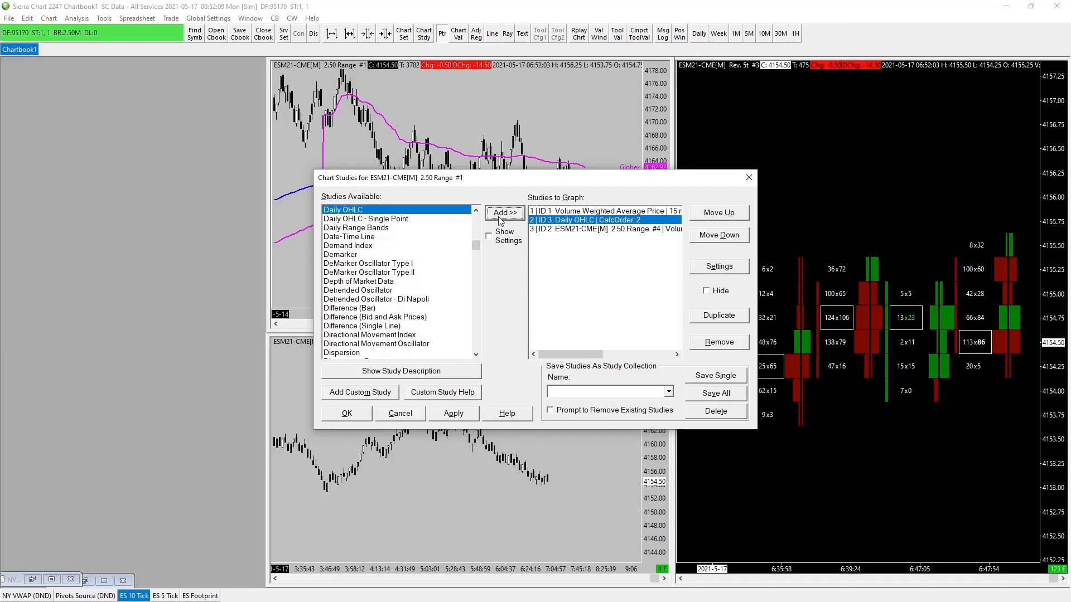
Step: Set Daily OHLC inputs: 5 days to calculate, Round to Tick Size Yes, Use Day Session Only Yes
click(719, 267)
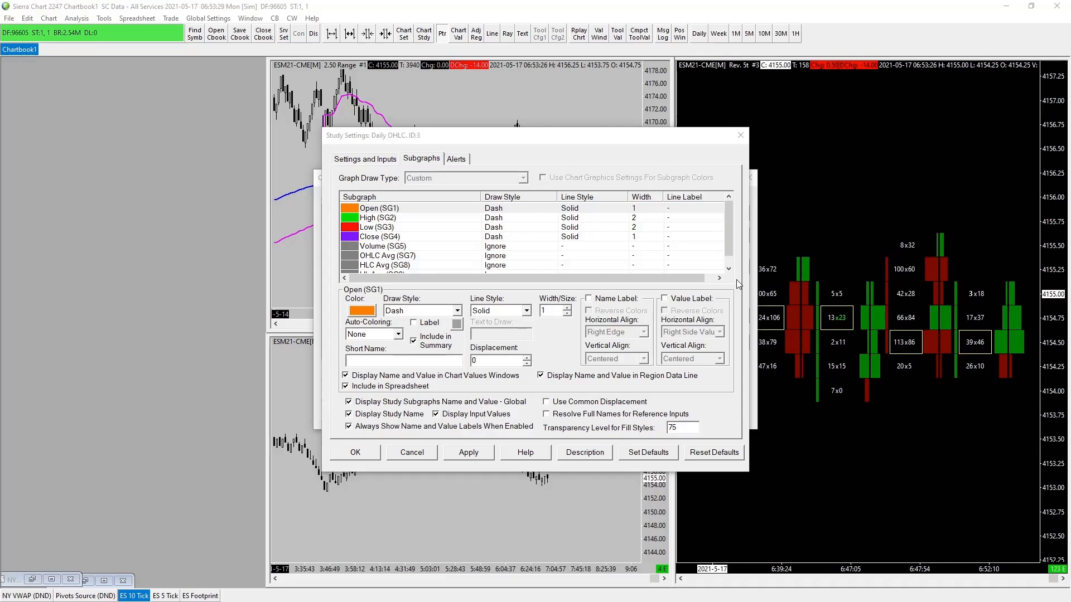
click(367, 160)
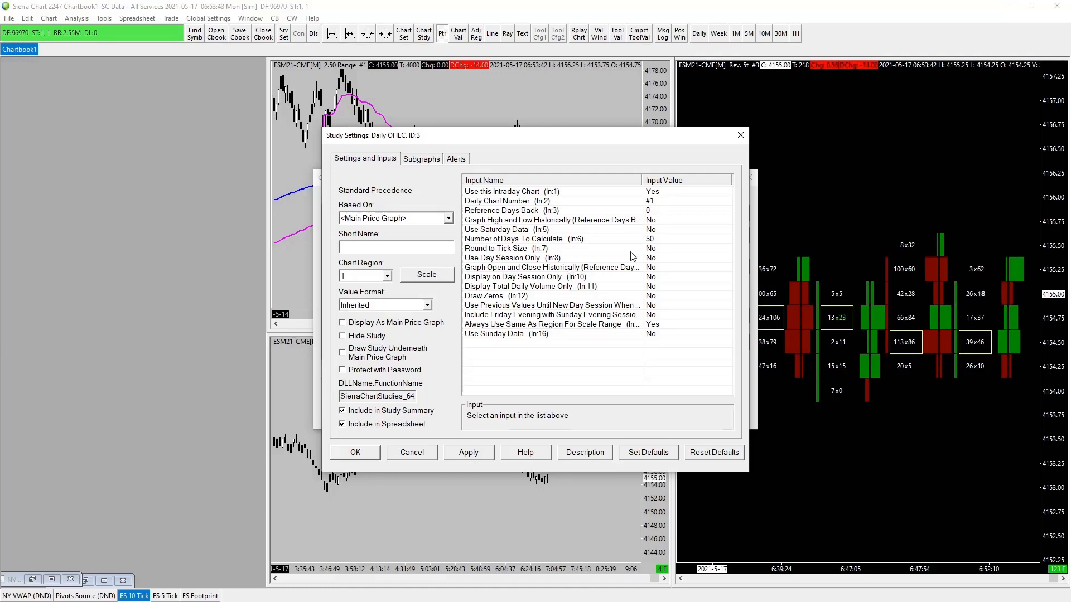
click(667, 241)
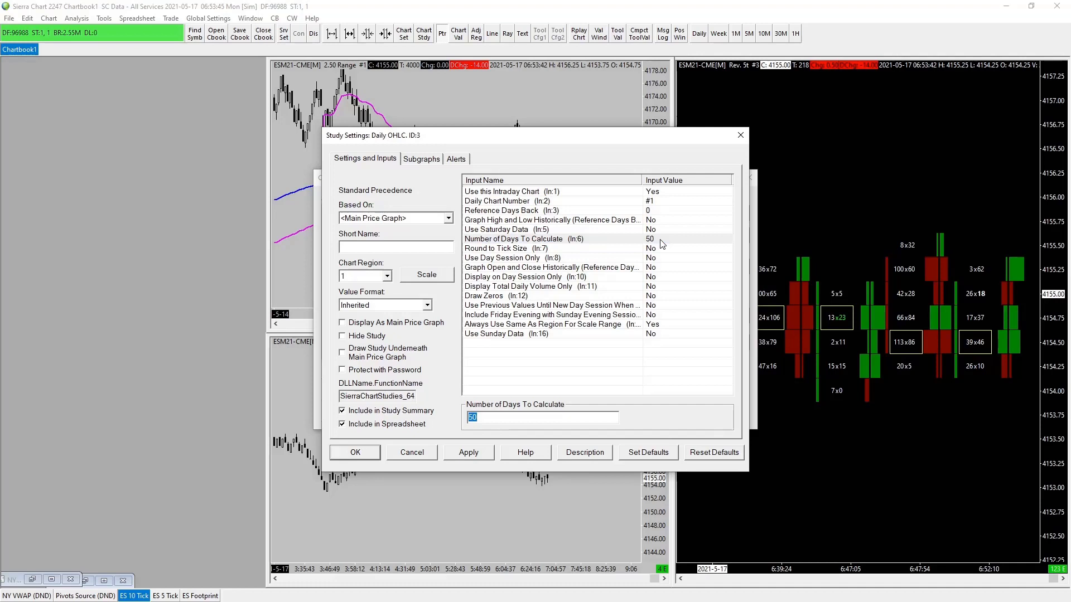
text(5)
click(662, 249)
click(613, 418)
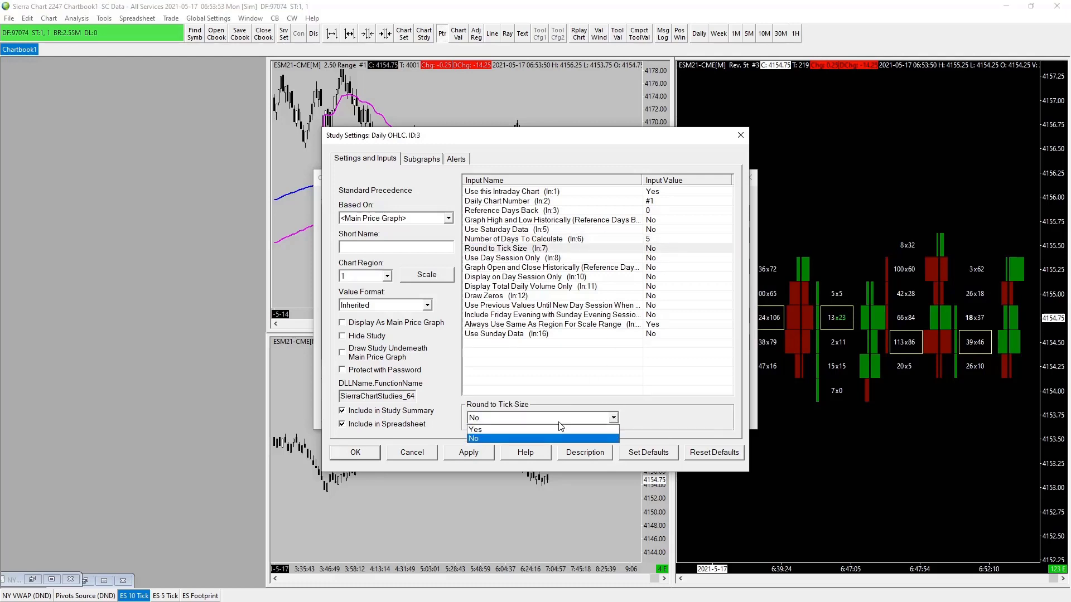
click(554, 436)
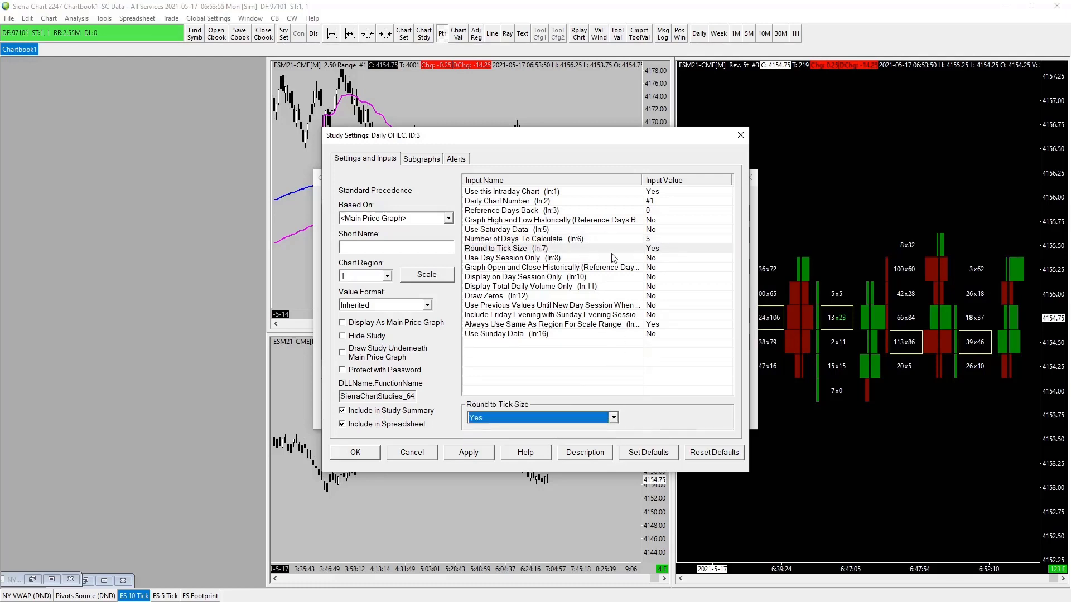
click(657, 258)
click(613, 417)
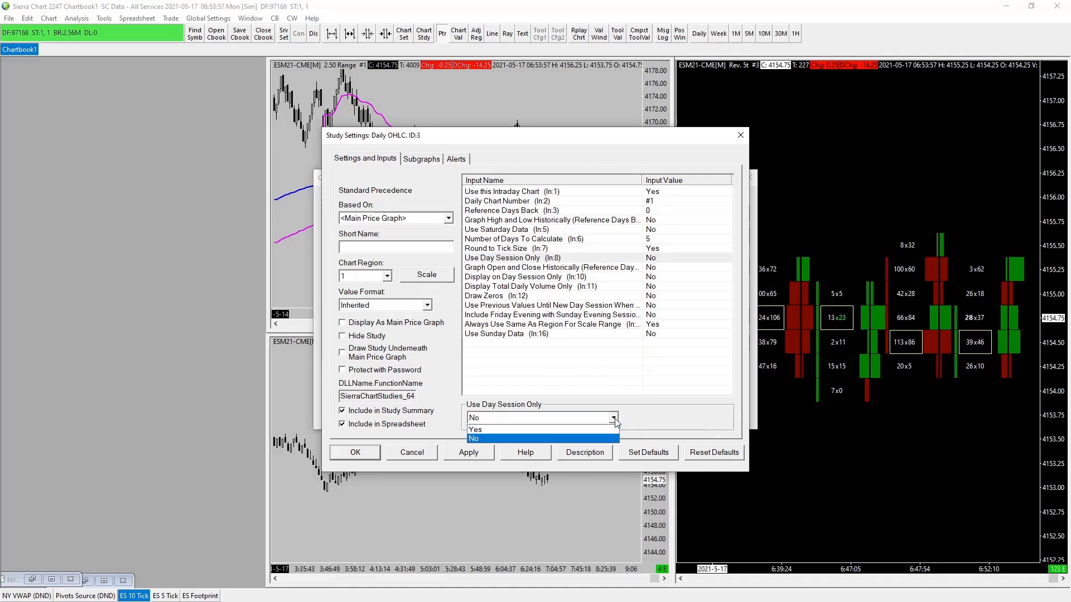
click(538, 429)
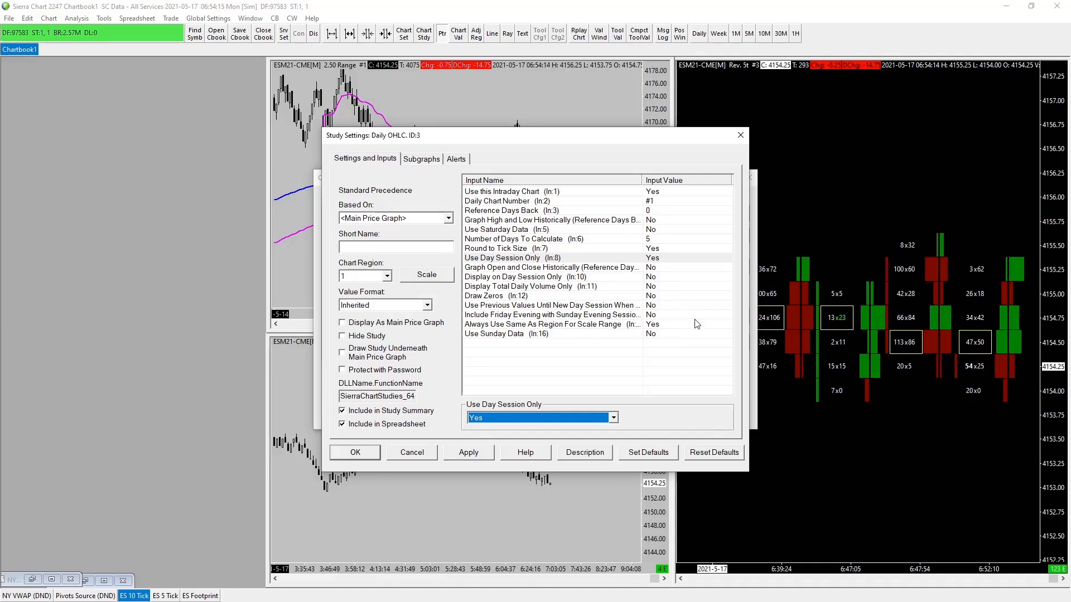
Step: Style the Open line yellow, width 2, with name and value labels and short name 'Open'
click(422, 162)
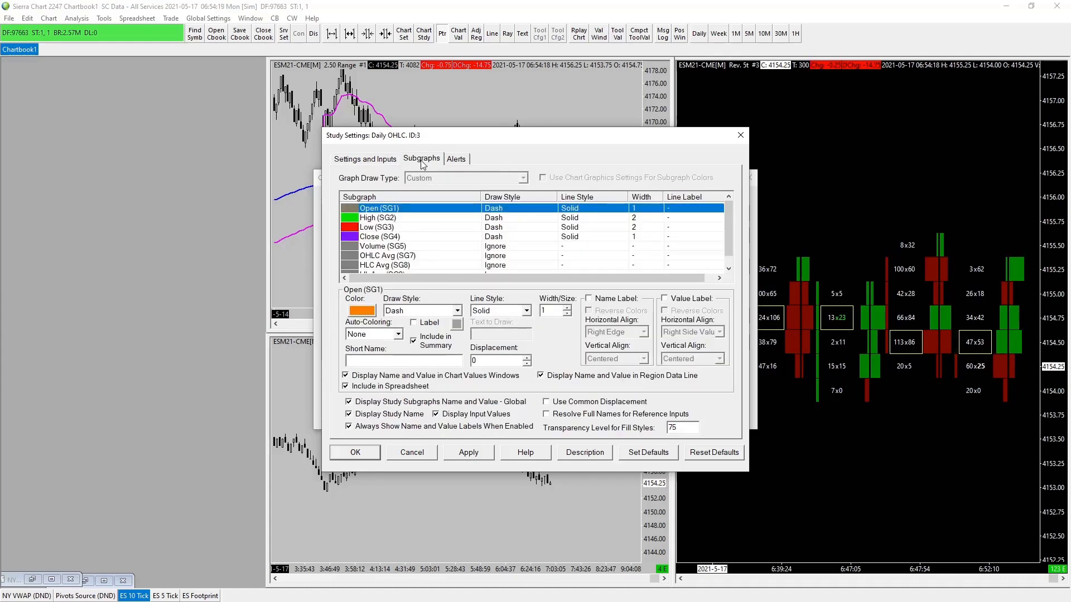
click(371, 313)
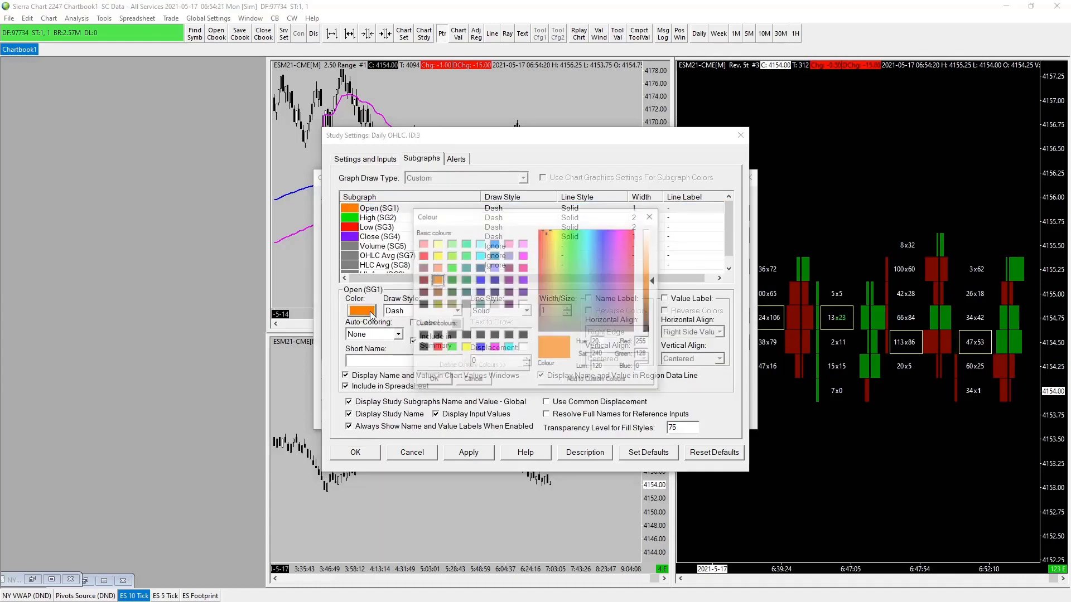
click(465, 348)
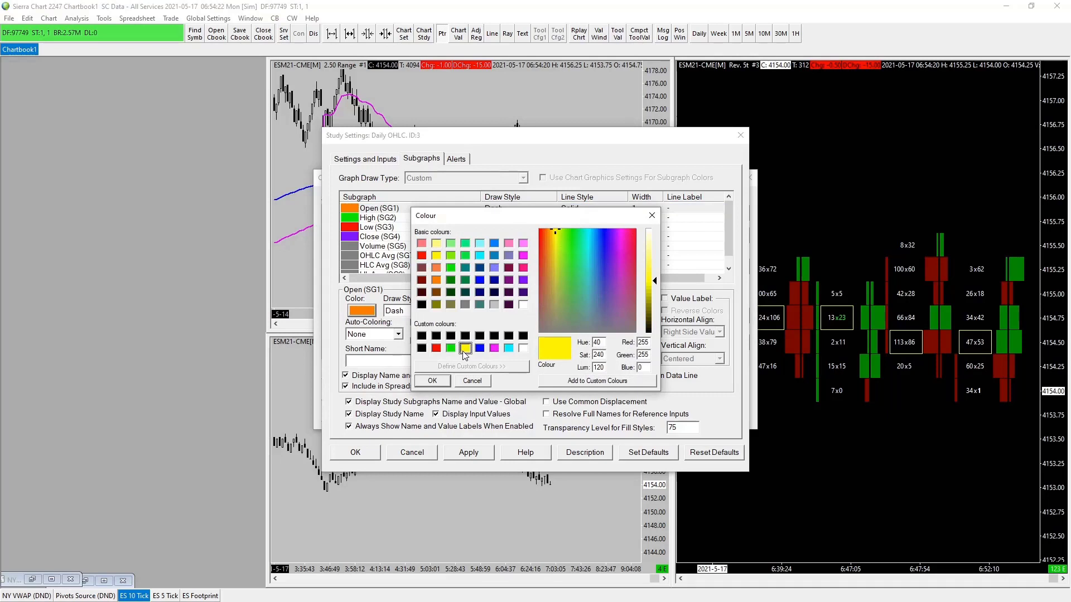
click(433, 381)
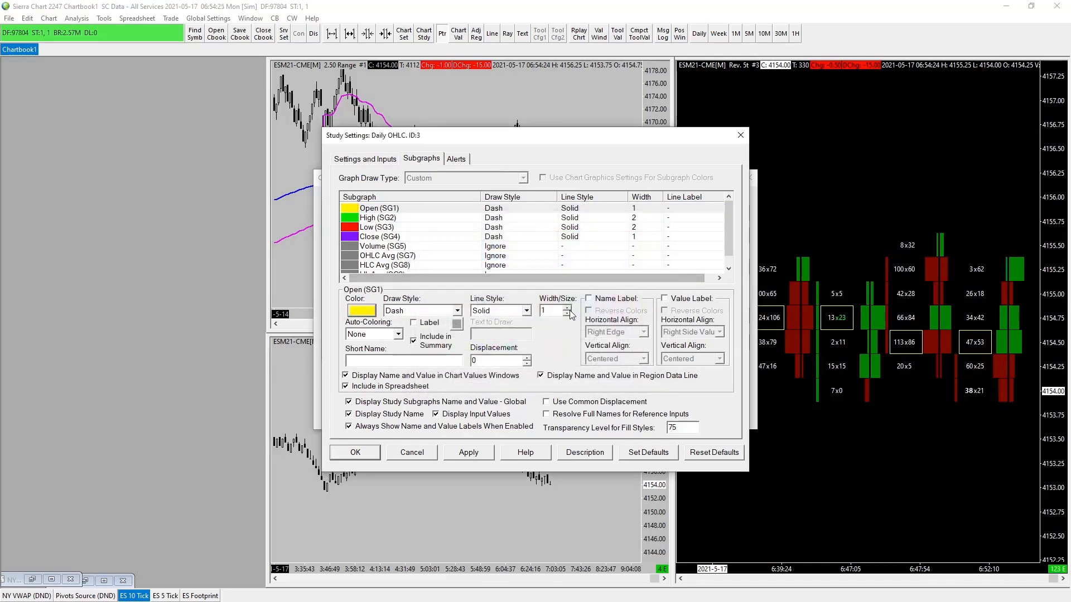
click(567, 307)
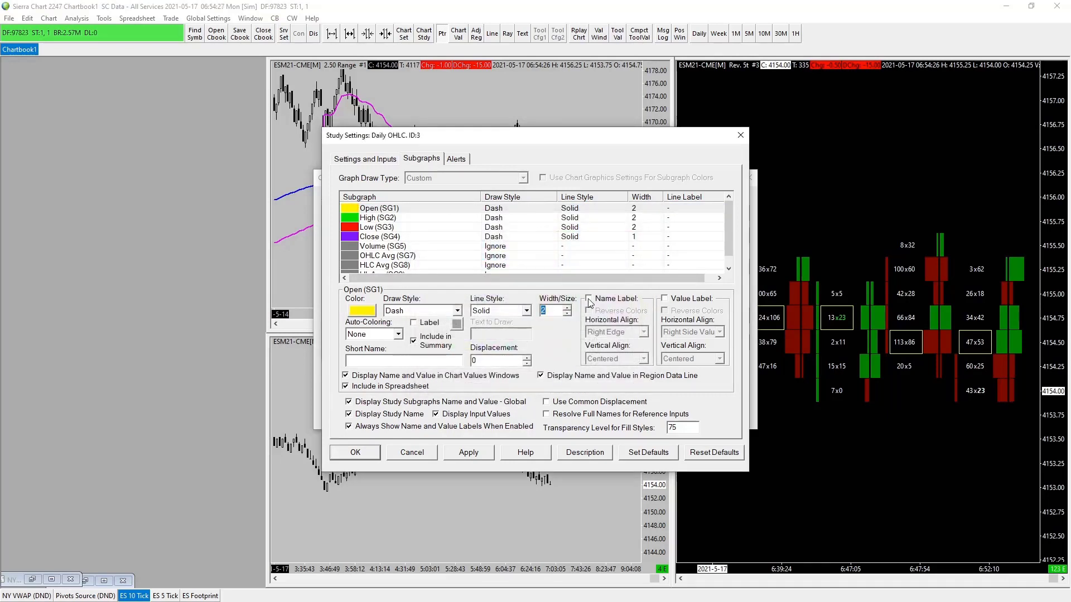
click(589, 299)
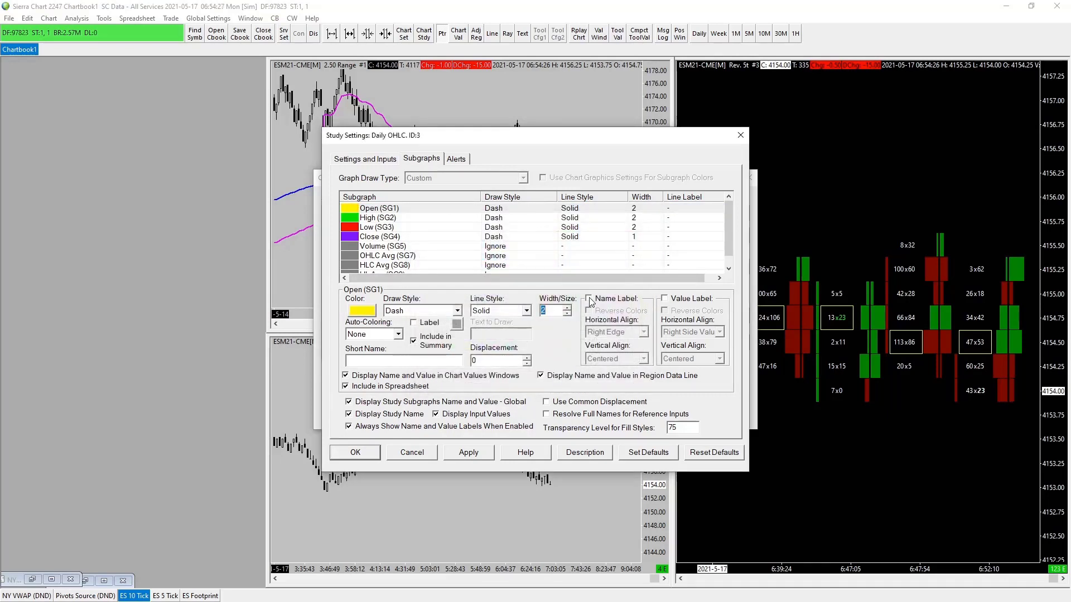
click(664, 299)
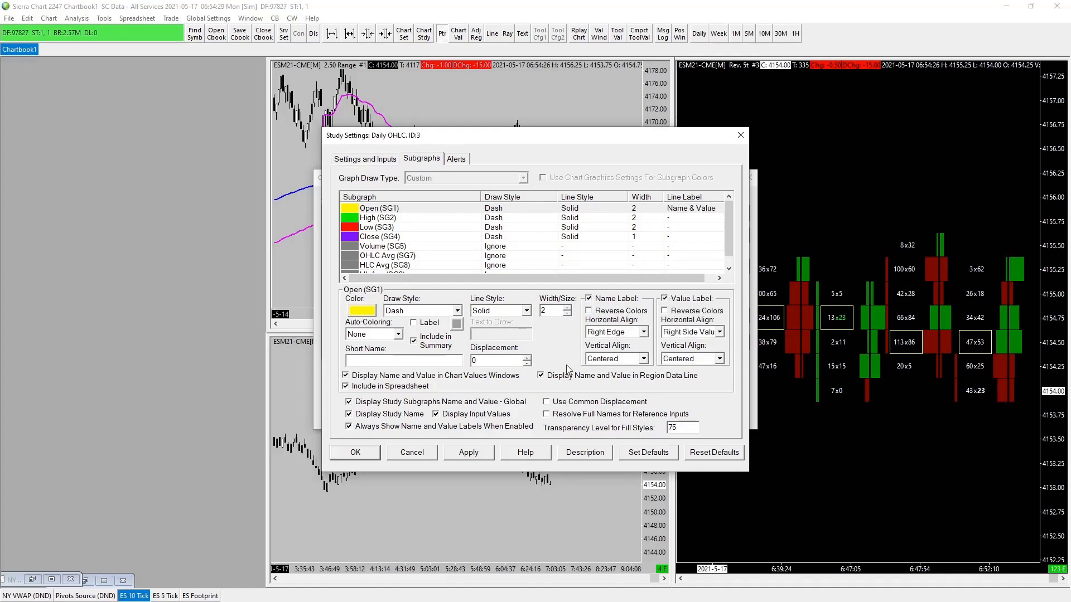
click(424, 365)
text(Open)
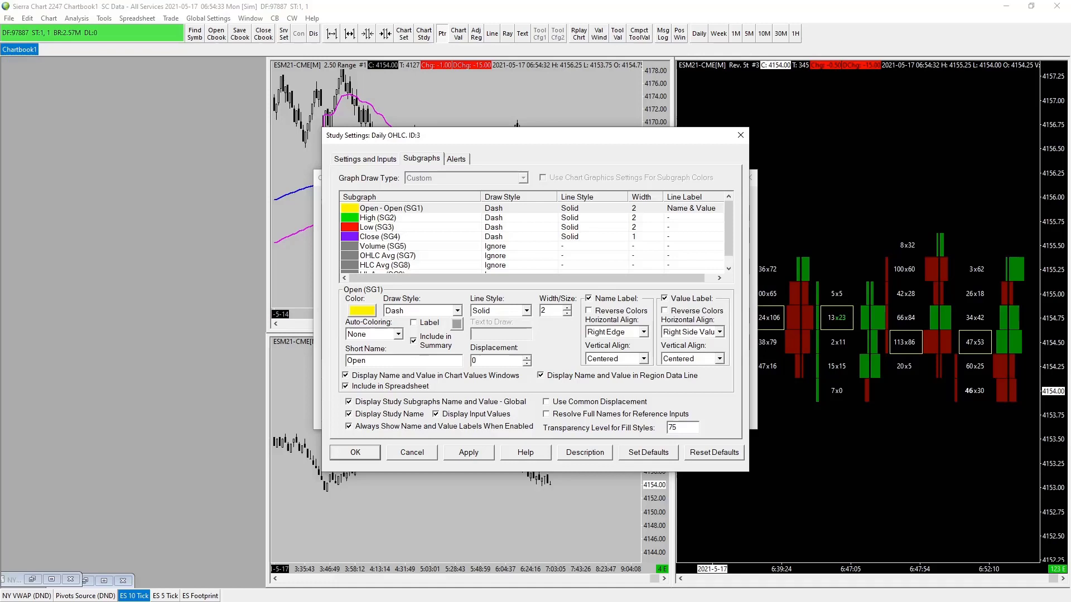
Step: Set the High, Low and Close lines' draw style to Ignore and apply the settings
click(412, 218)
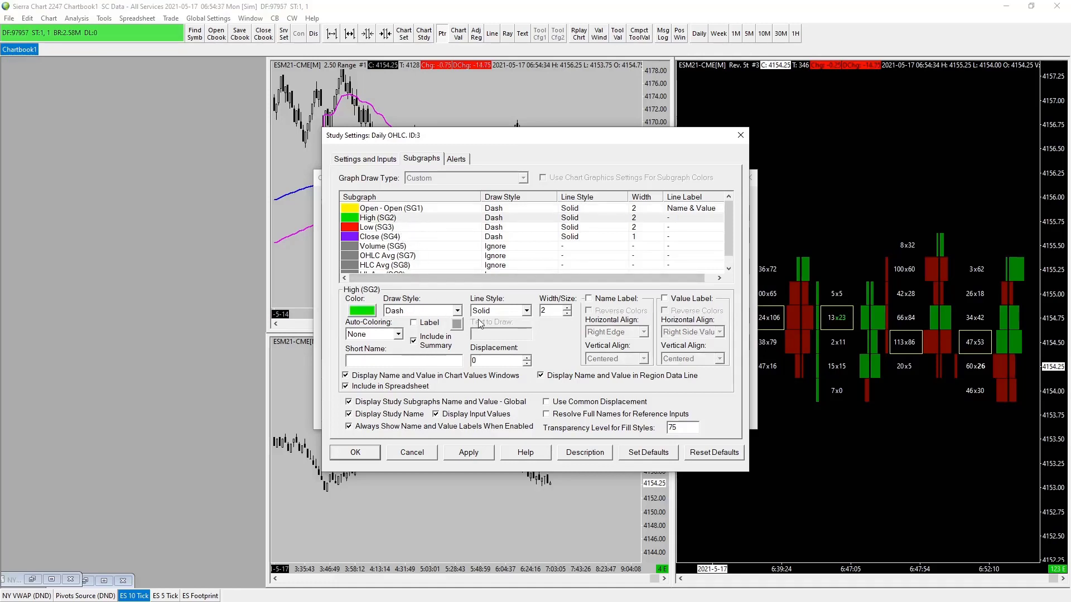
click(455, 311)
click(411, 337)
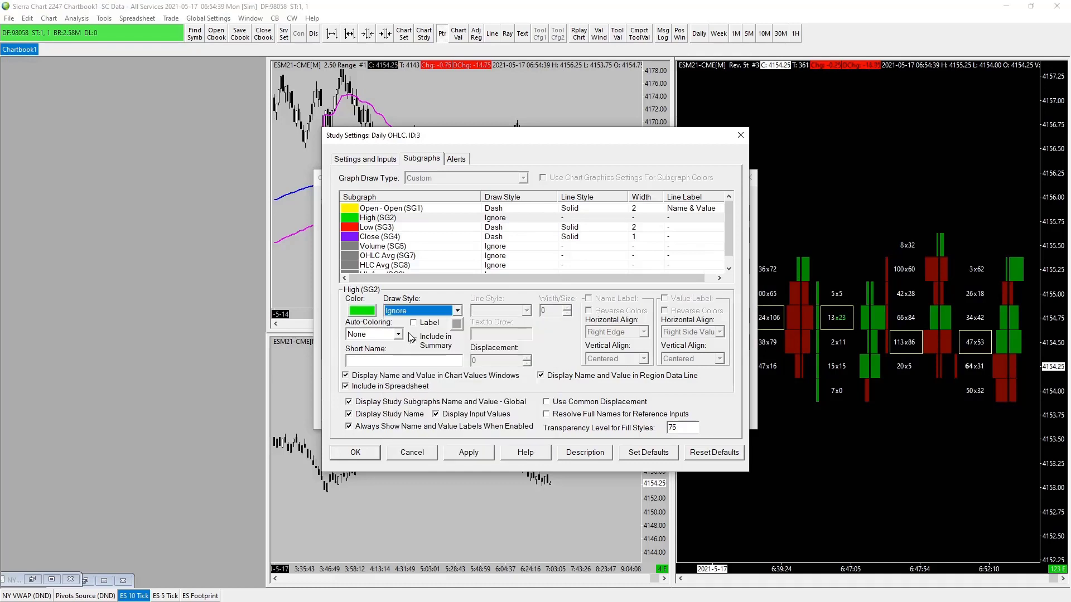
click(438, 228)
click(457, 311)
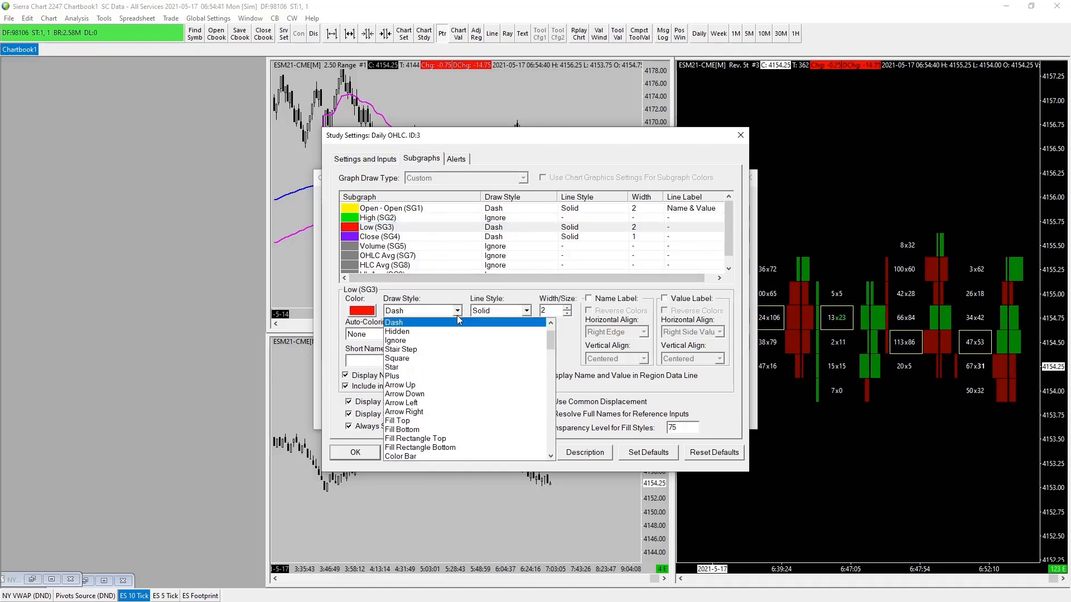
click(413, 340)
click(425, 237)
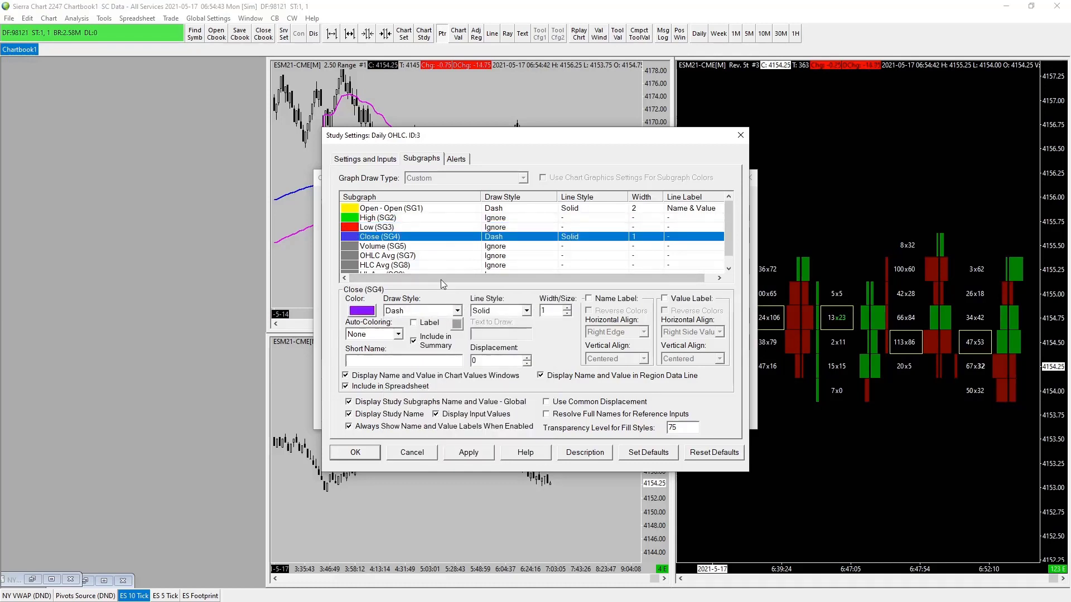
click(456, 310)
click(424, 345)
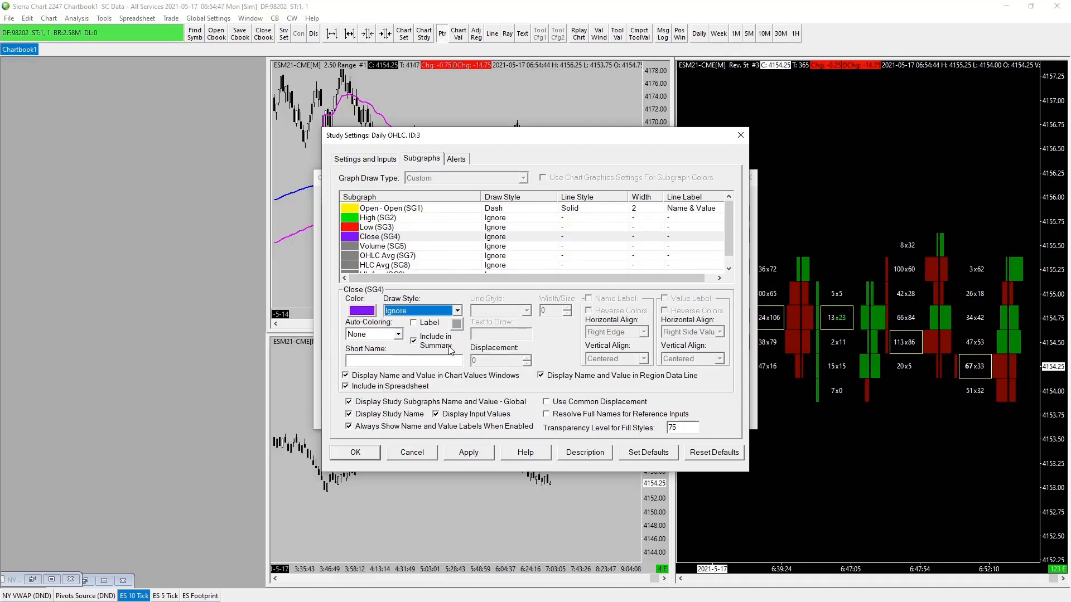
click(470, 454)
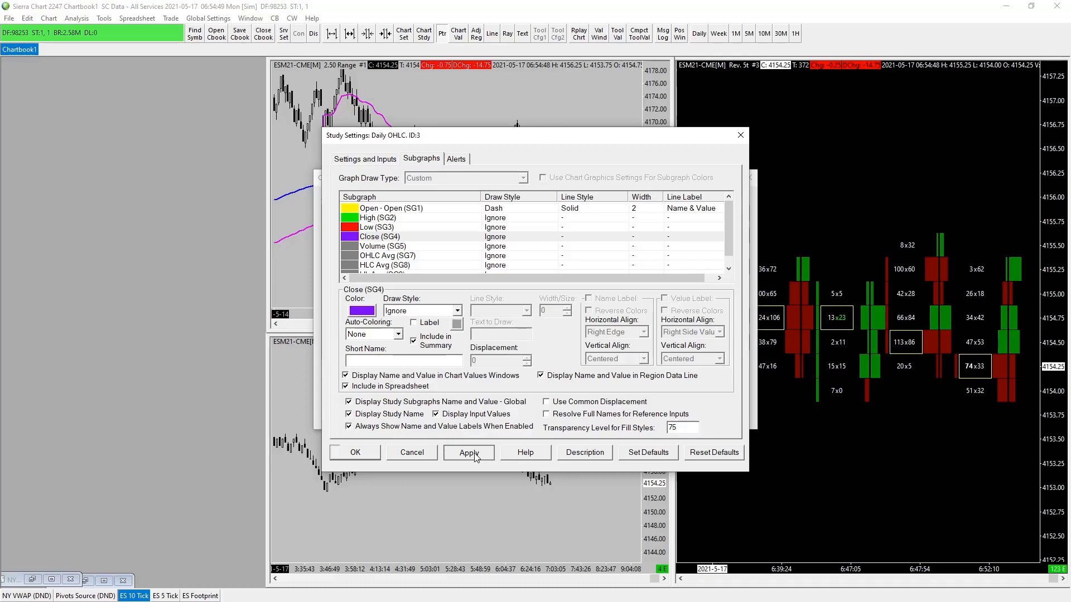
click(355, 454)
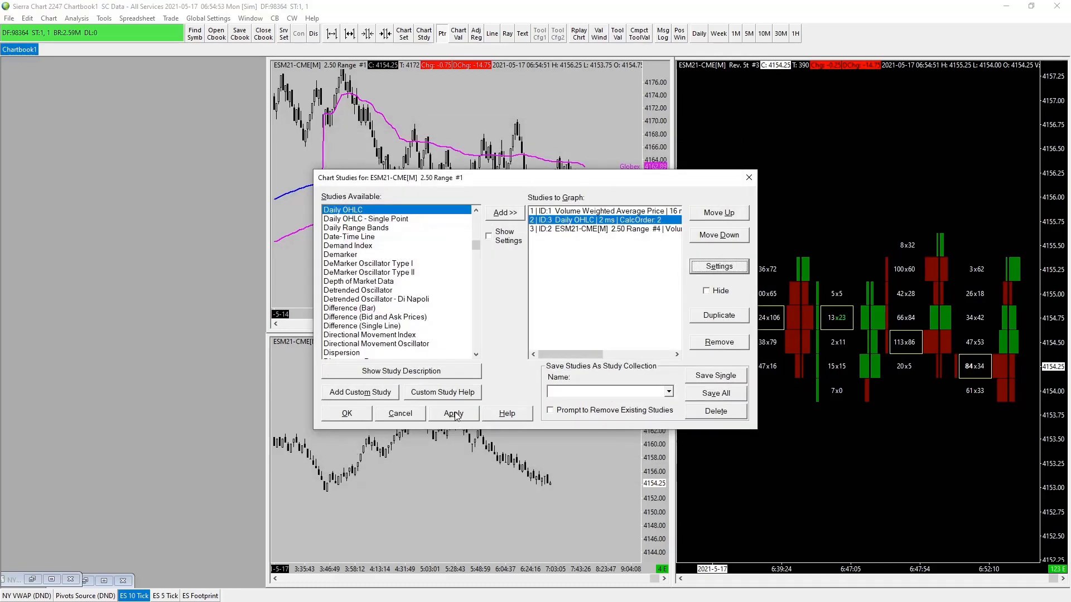
Step: Apply and close Chart Studies, rescale the 2.50 Range chart's price axis, then reopen its studies list
click(454, 416)
click(346, 413)
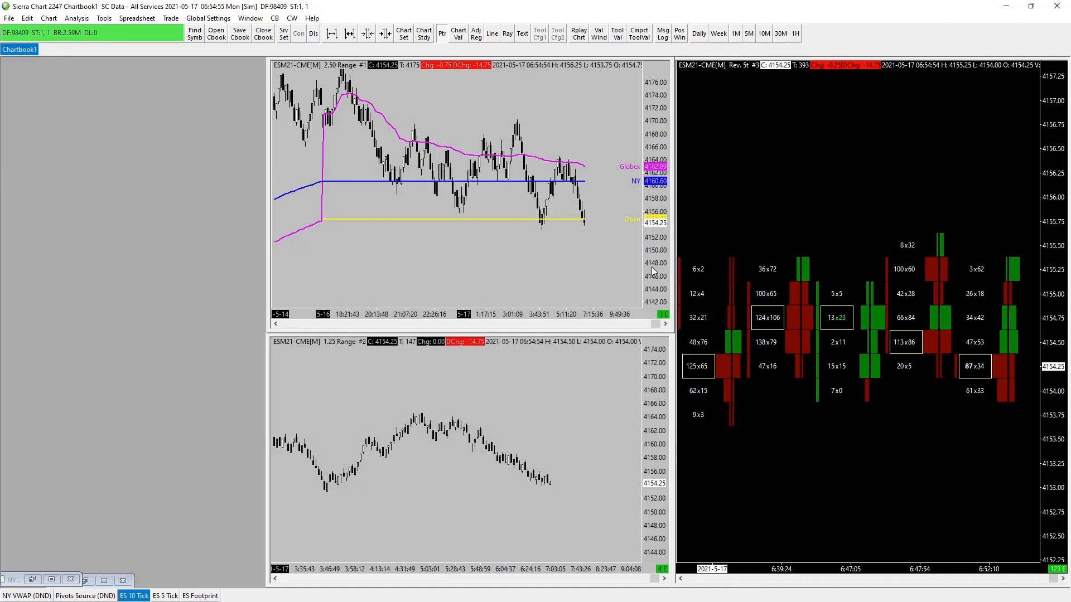
drag(667, 260, 585, 275)
scroll(584, 276, up, 2)
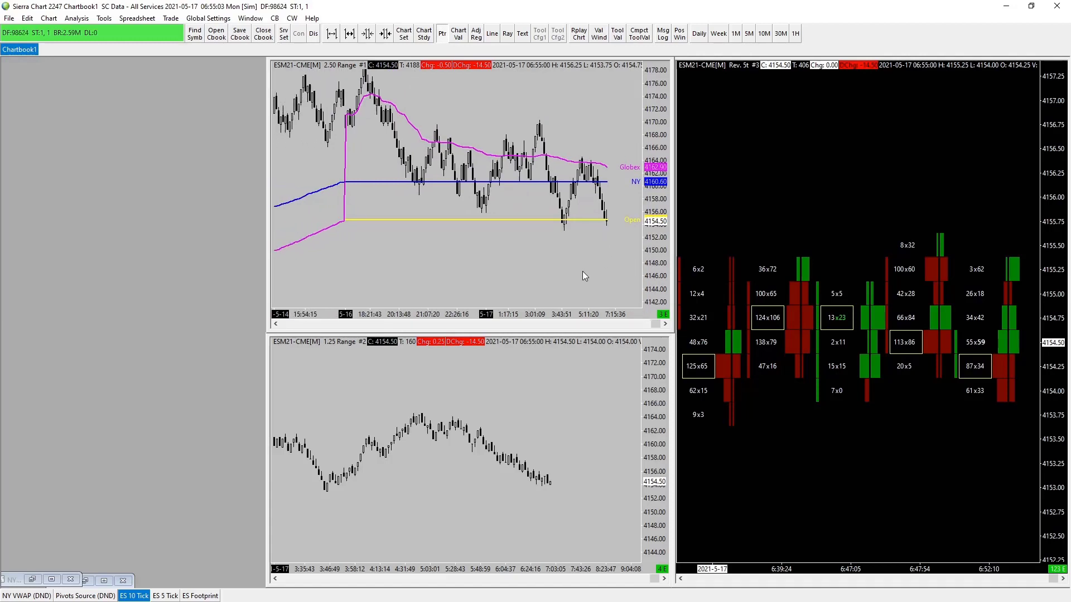
scroll(581, 276, up, 1)
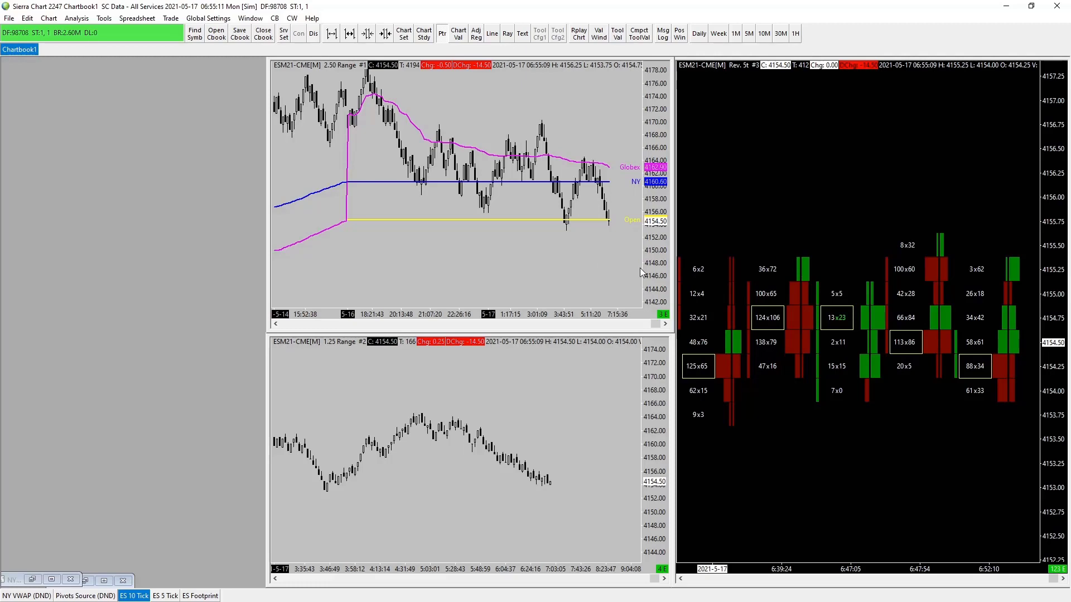
key(F6)
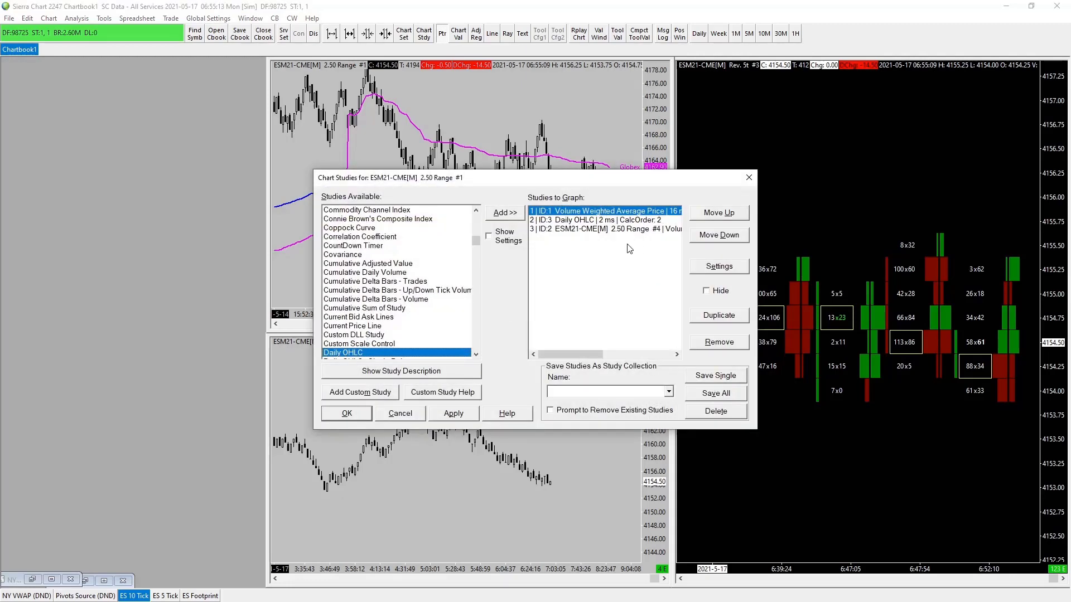
Step: Check the Daily OHLC Open line's label settings, then apply and close both dialogs
click(608, 220)
click(719, 269)
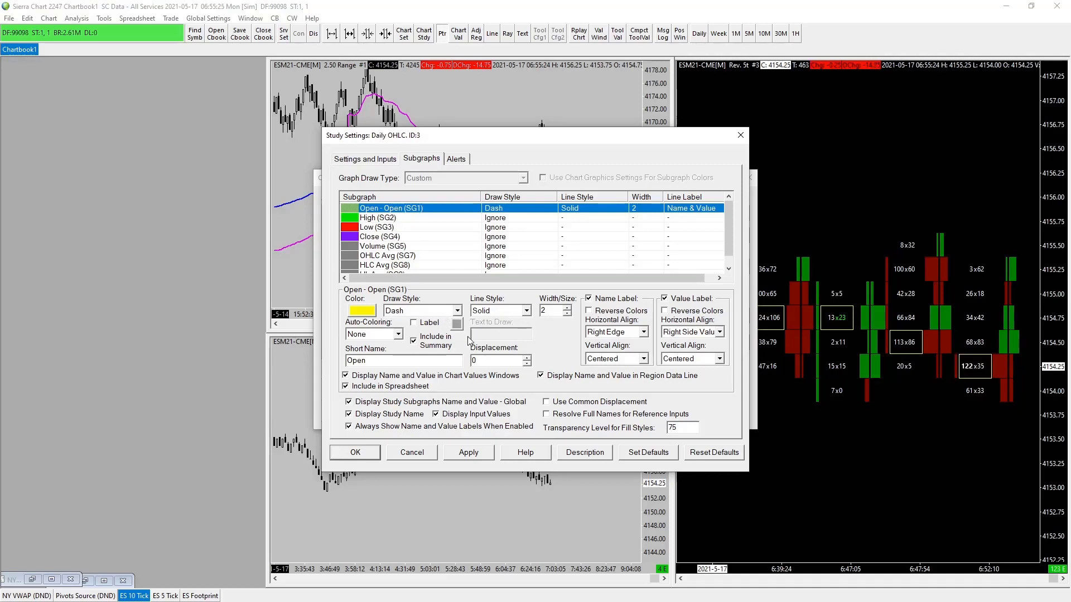
click(465, 453)
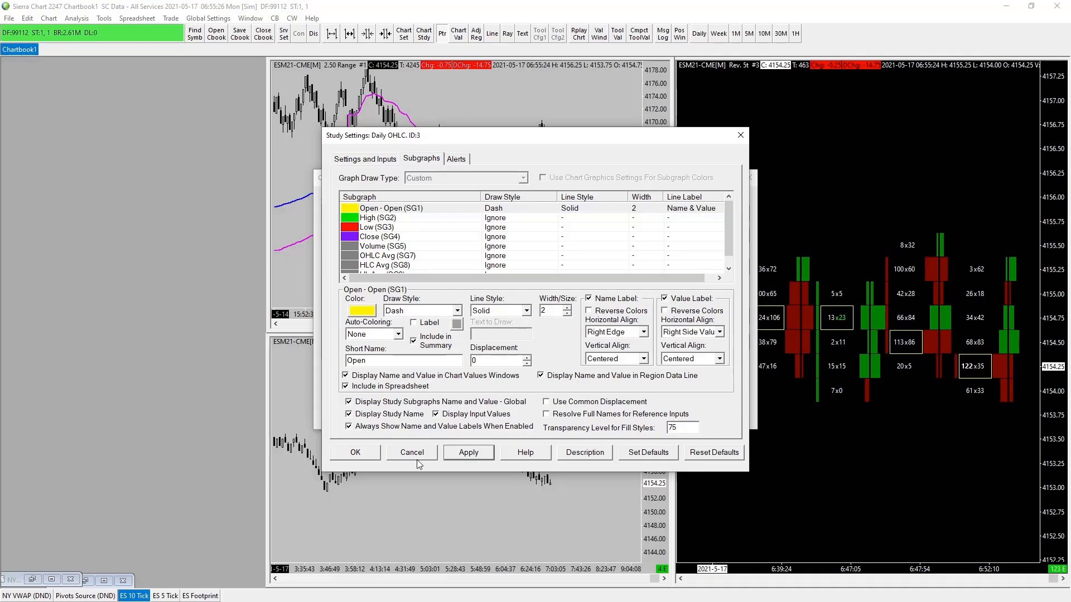
click(355, 452)
click(461, 415)
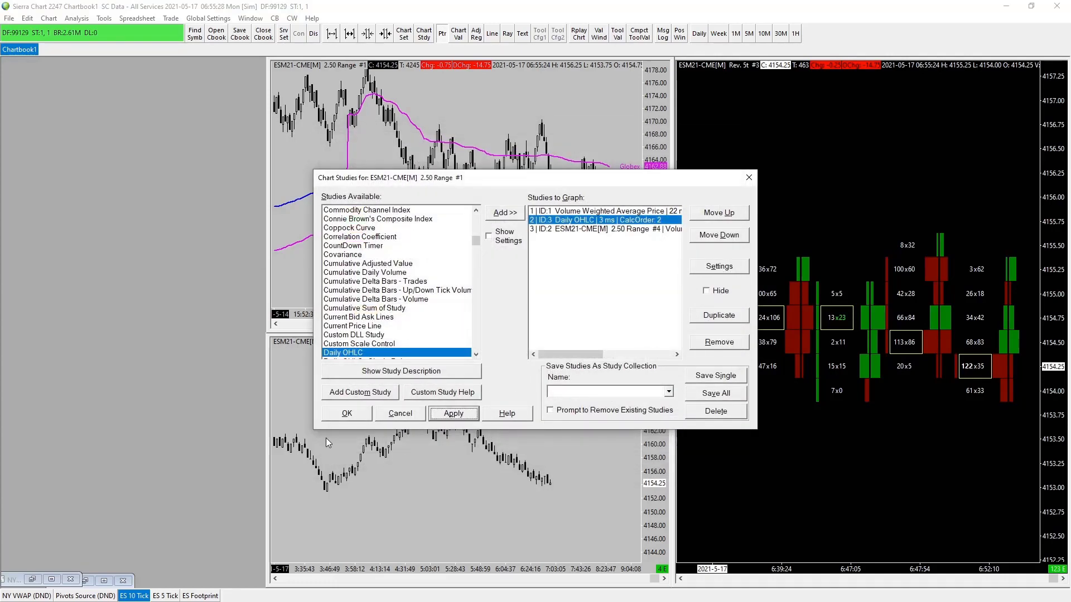
click(347, 414)
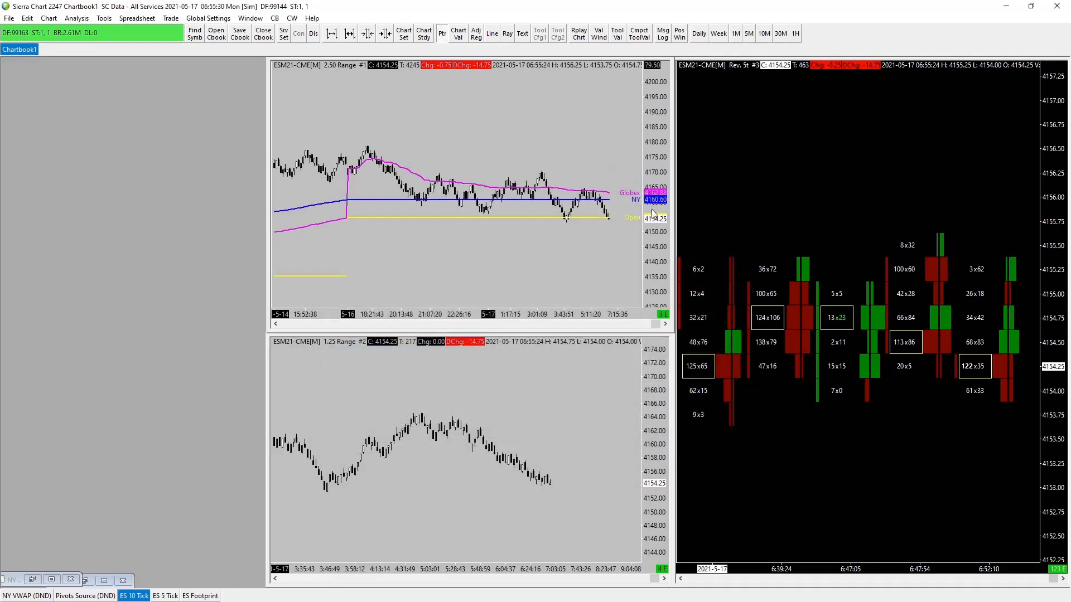
Step: Compress and restretch the top chart's price range, then reopen its Chart Studies list with F6
drag(654, 214, 653, 239)
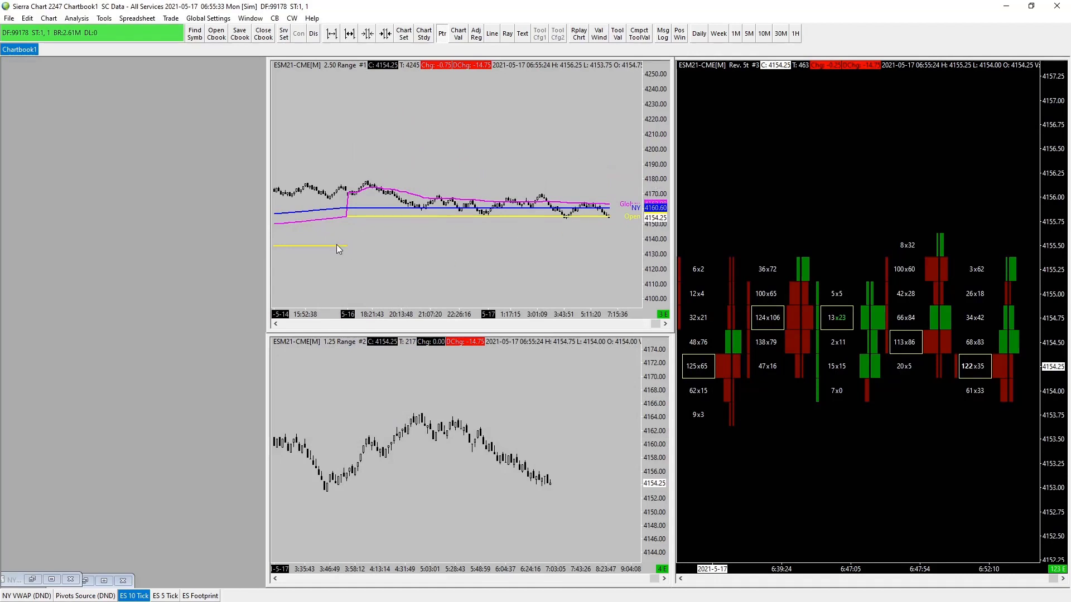
drag(650, 252, 654, 287)
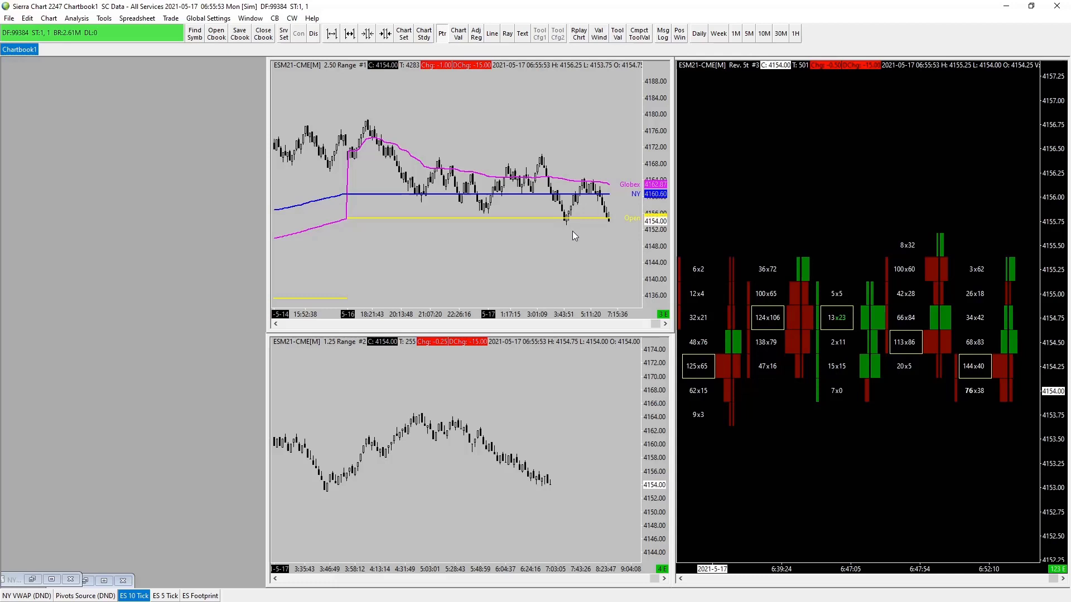
key(F6)
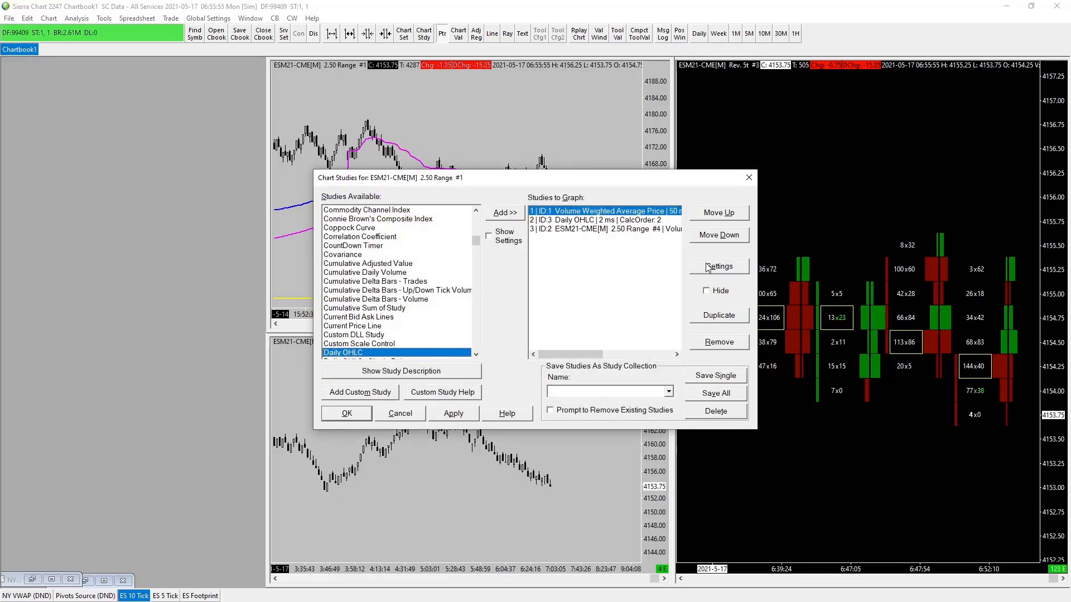
Step: Hide the VWAP, Daily OHLC and 2.50 Range #4 studies and apply
click(706, 290)
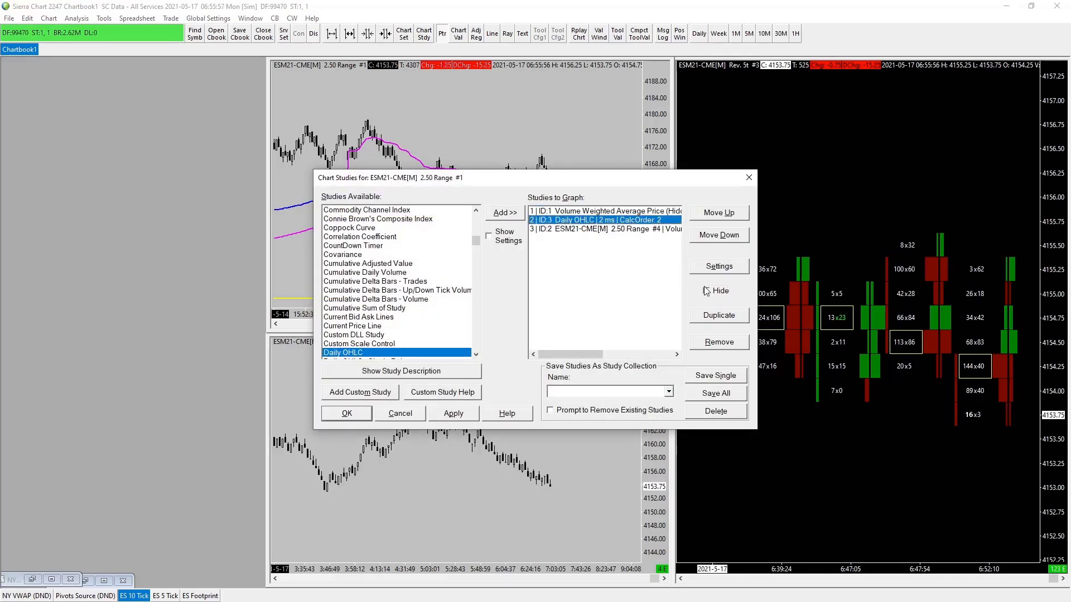
click(706, 290)
click(639, 229)
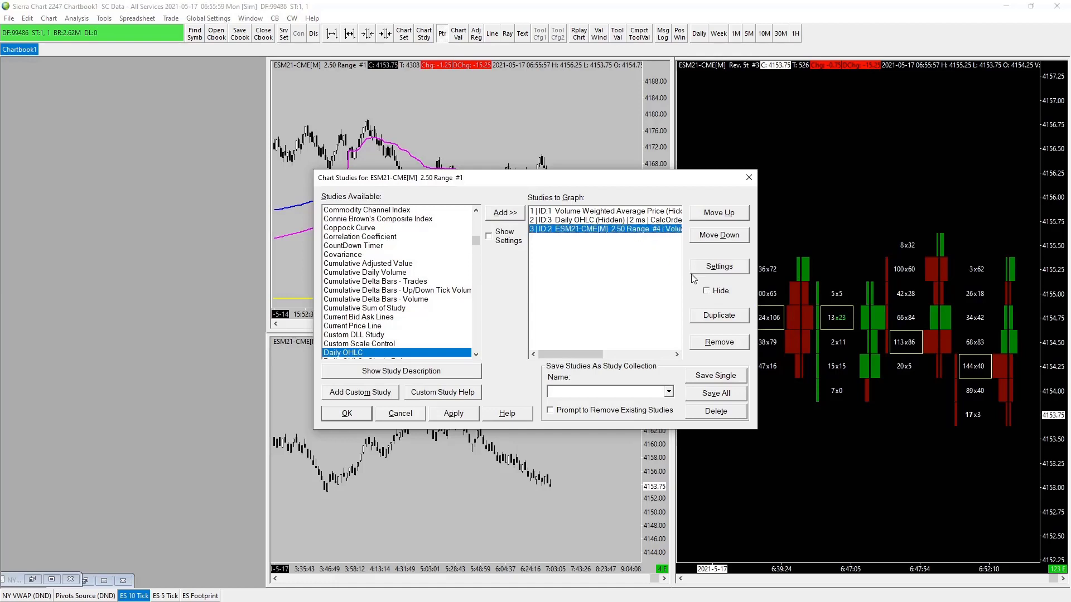
click(706, 291)
click(453, 414)
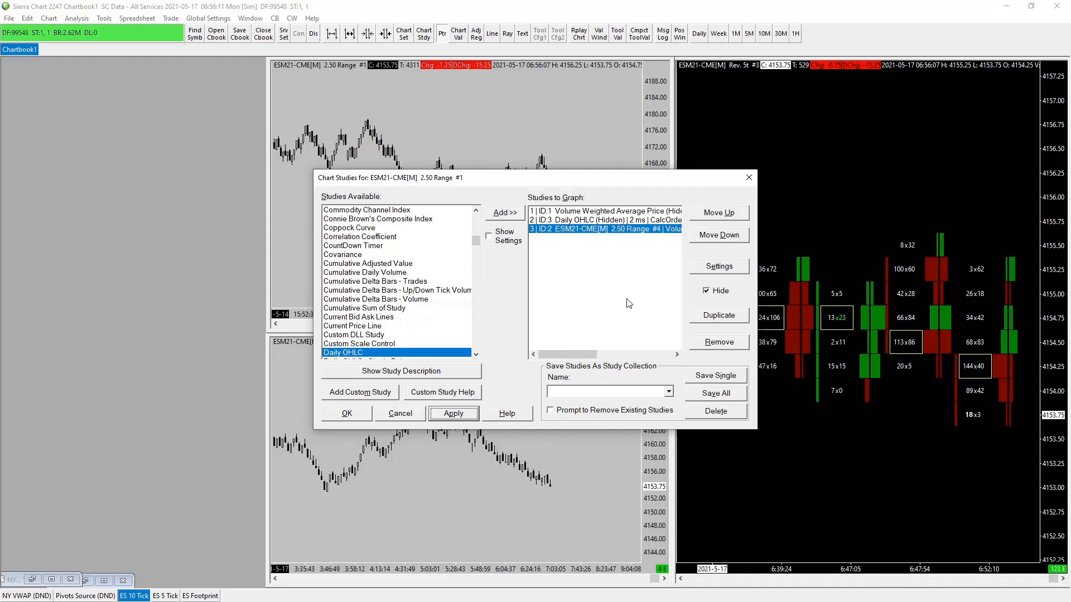
Step: Add the High/Low for Time Period - Extended study to the top chart
click(401, 291)
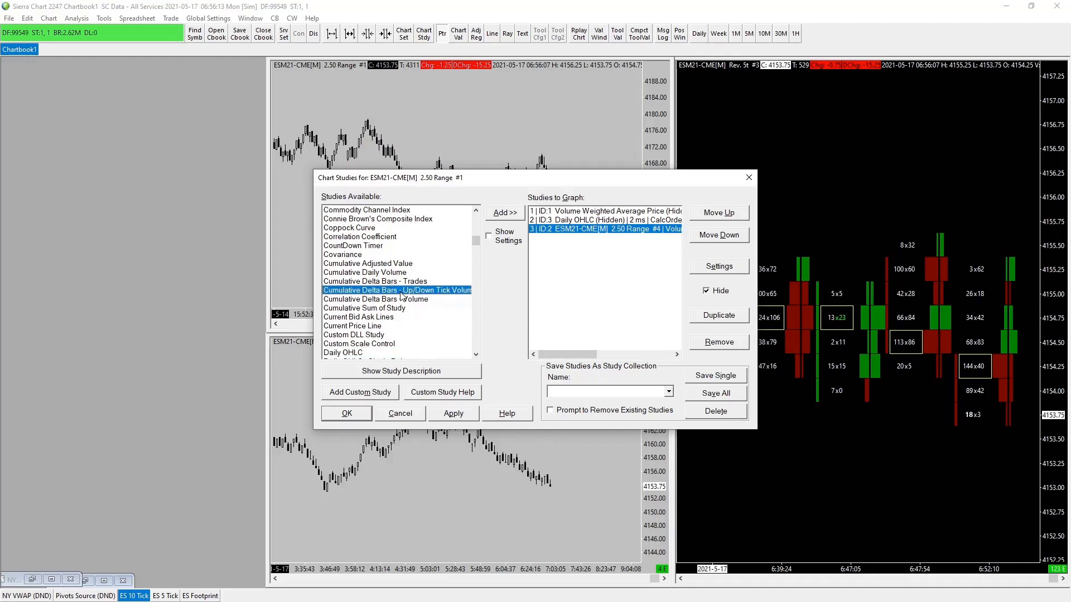
key(h)
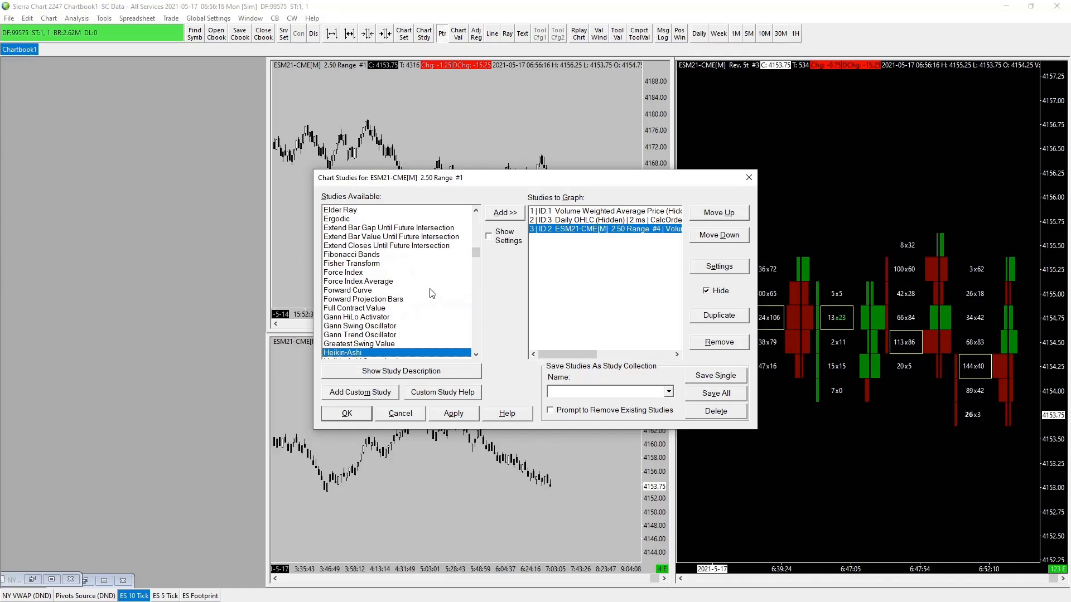
scroll(426, 290, down, 3)
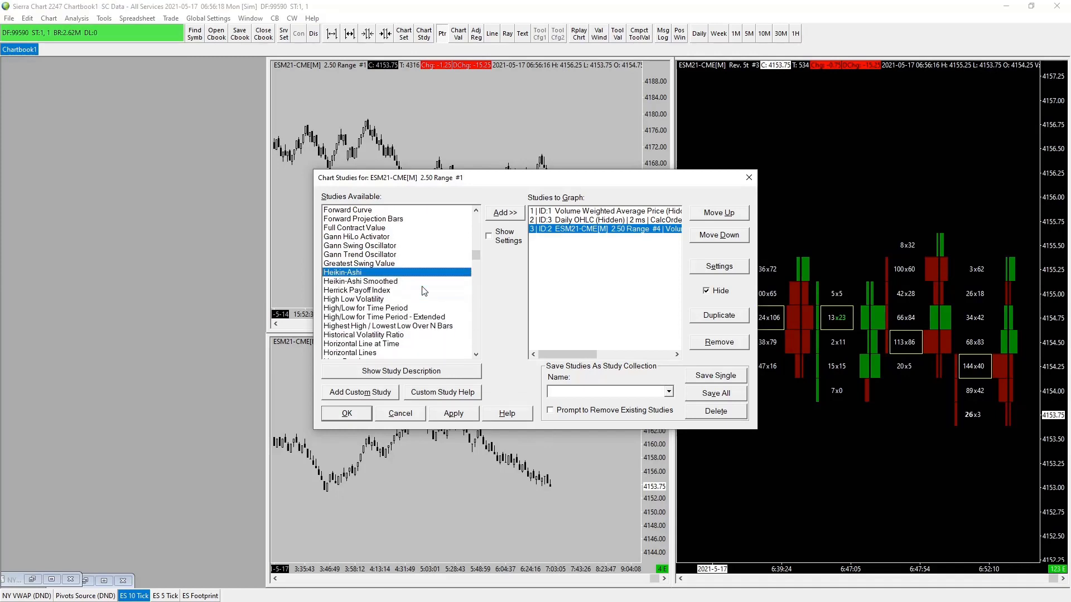
click(391, 319)
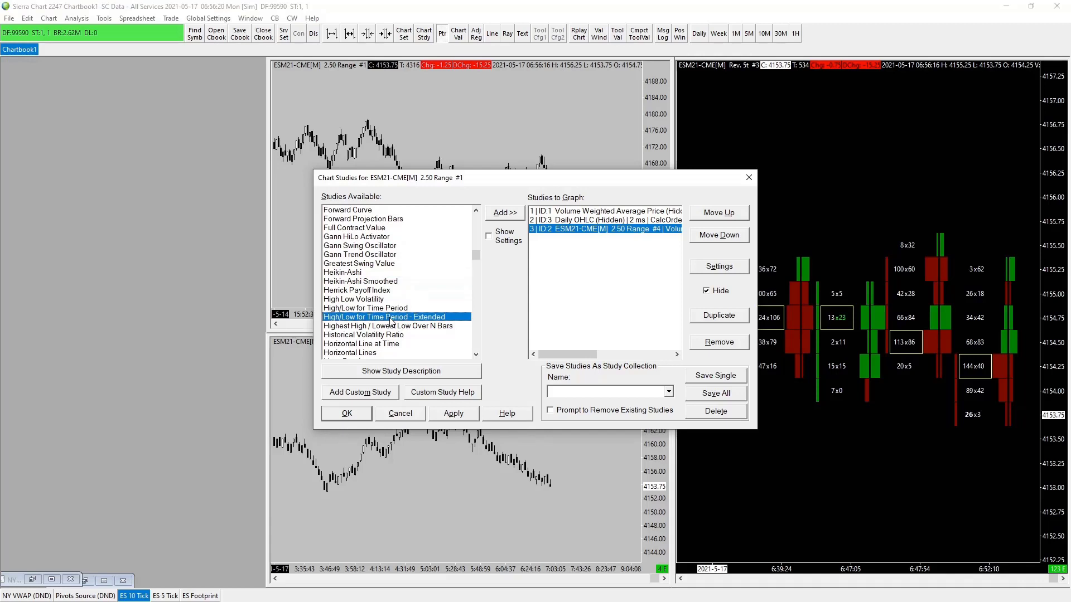
click(504, 215)
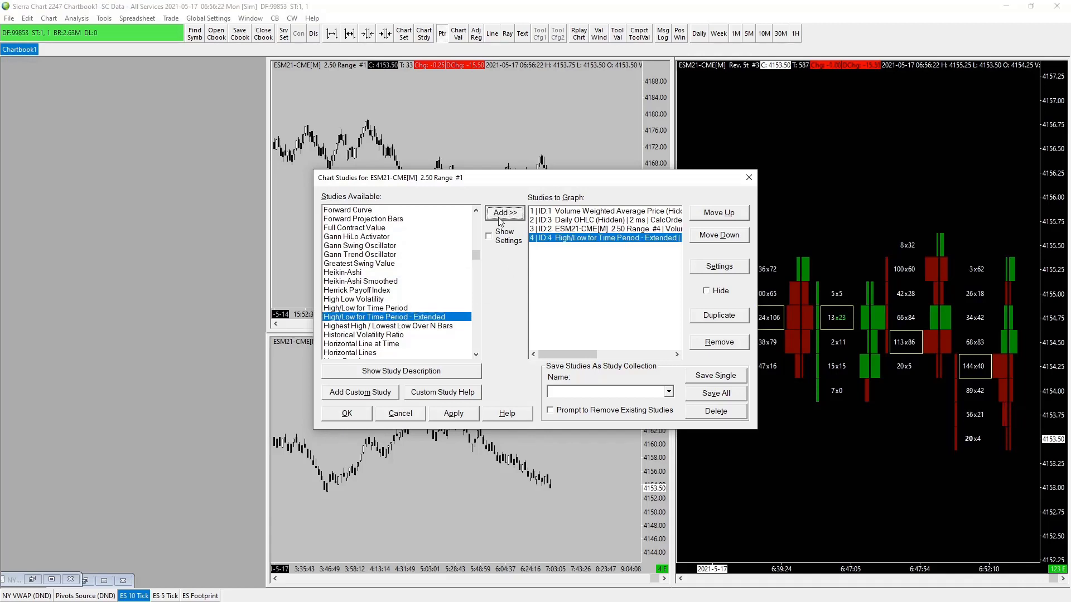
Step: Make the new study's High line magenta and dashed
click(718, 267)
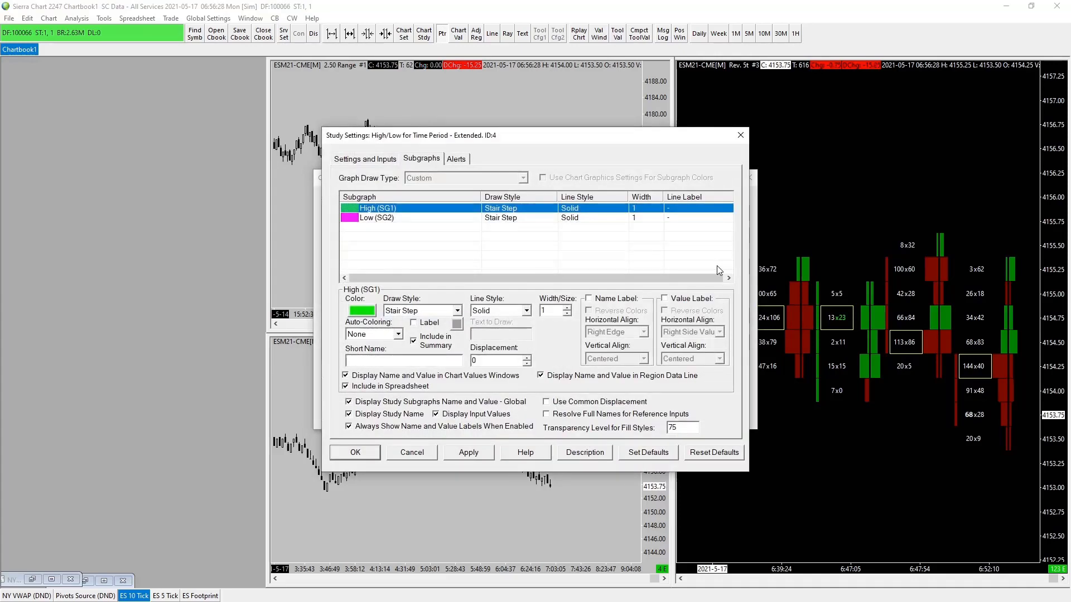
click(358, 314)
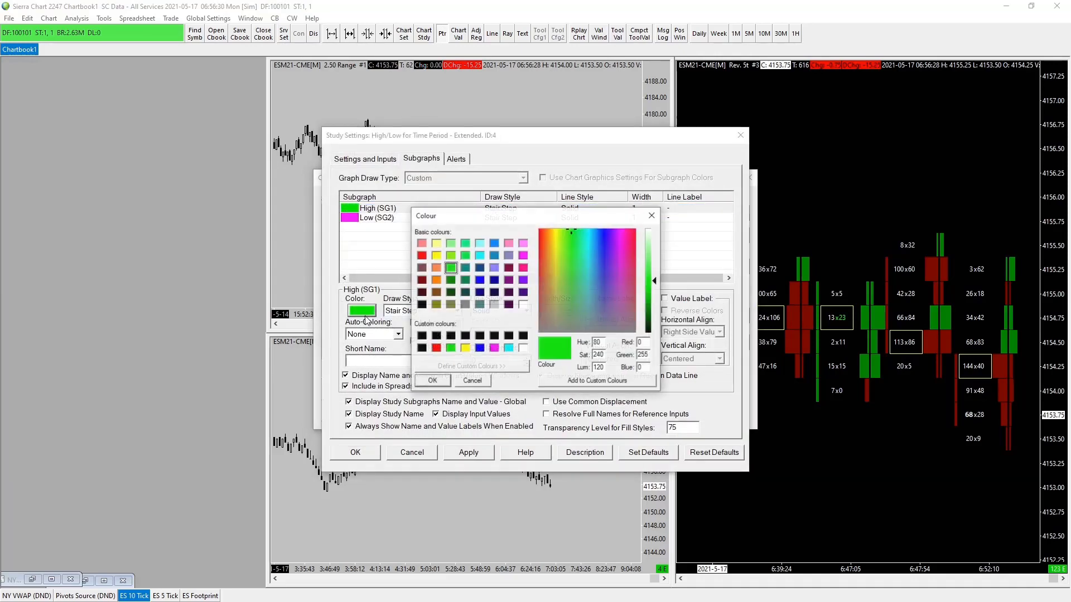
click(493, 348)
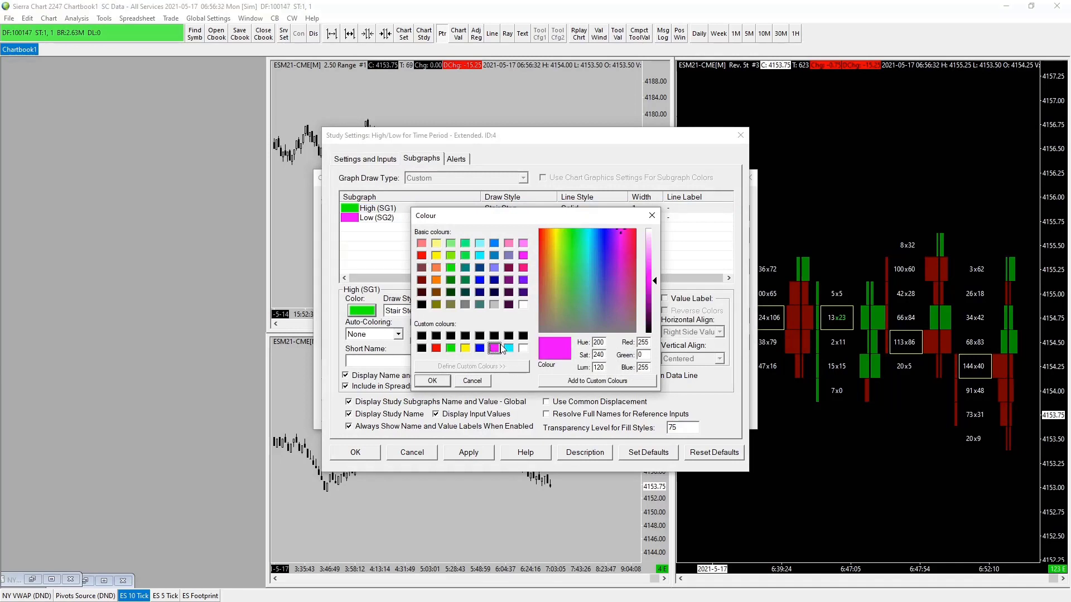
click(433, 380)
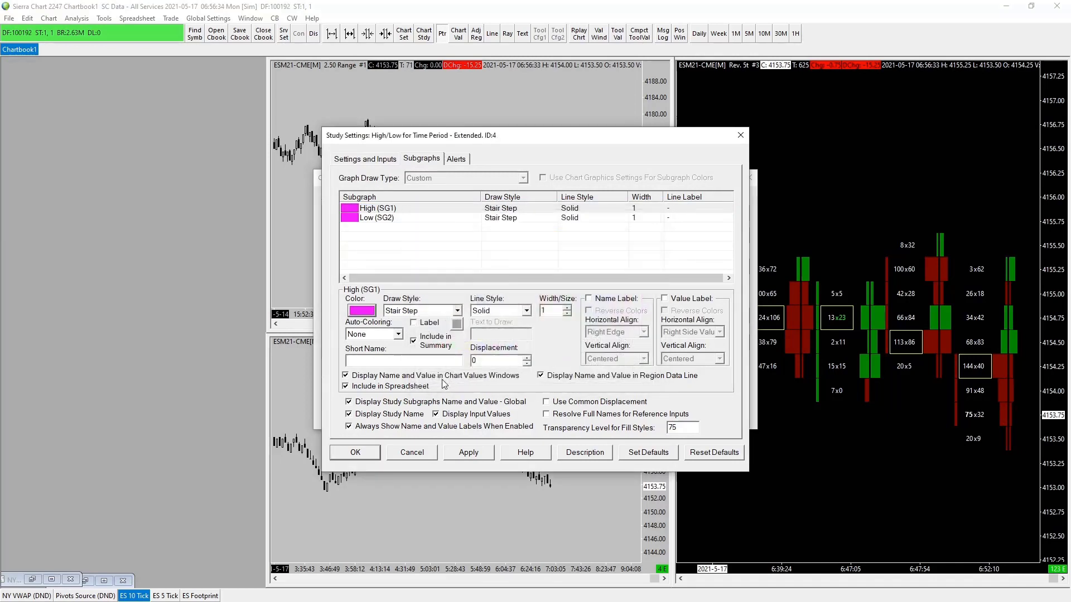
click(455, 311)
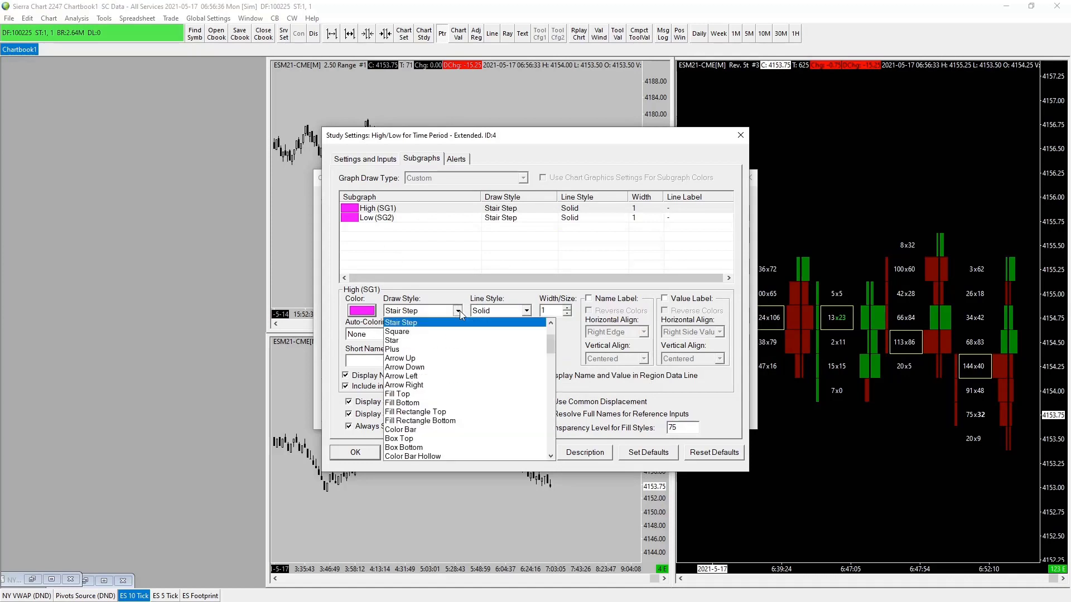
scroll(447, 332, up, 2)
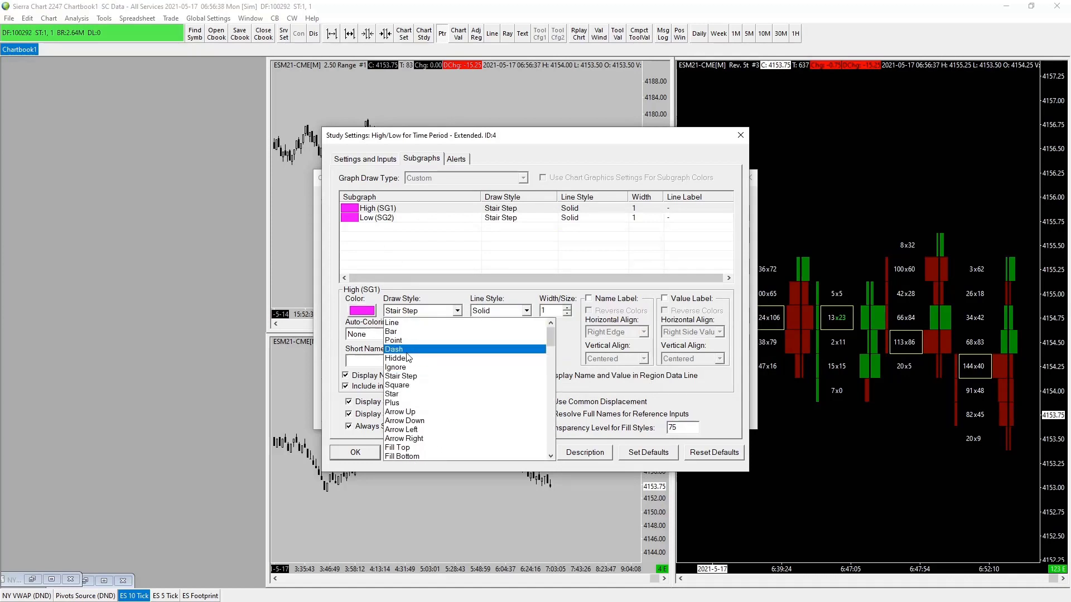
click(409, 350)
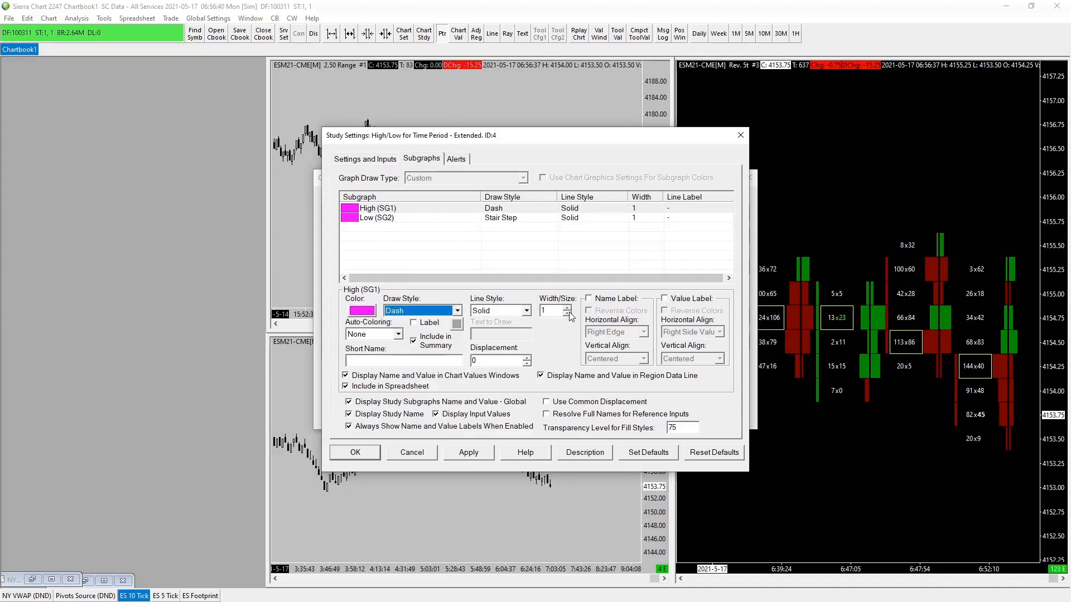
Step: Make the Low line dashed with name and value labels and short name 'OR Low'
click(431, 271)
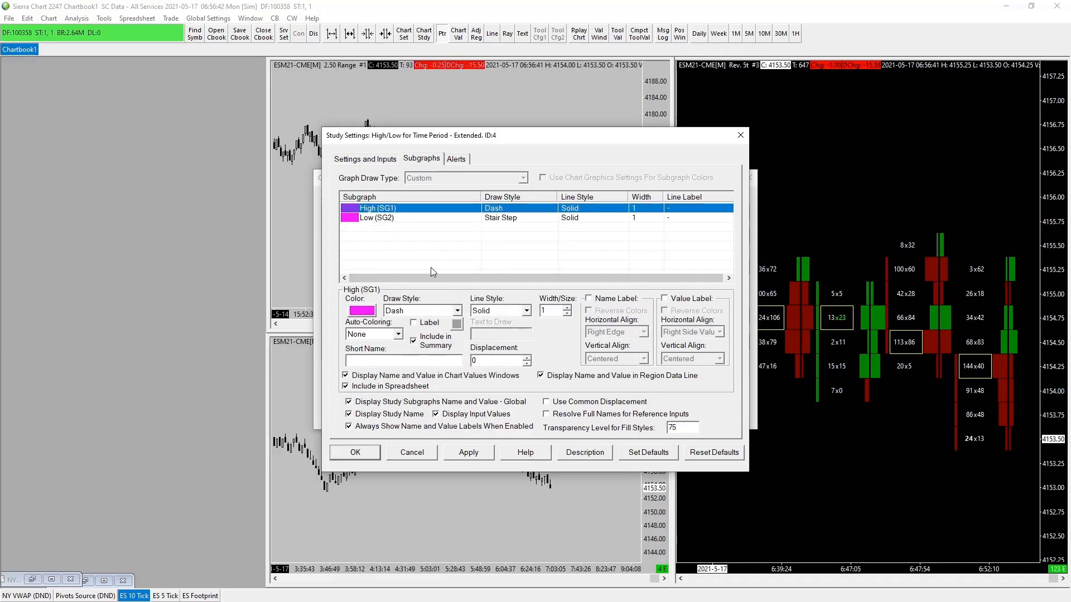
click(425, 234)
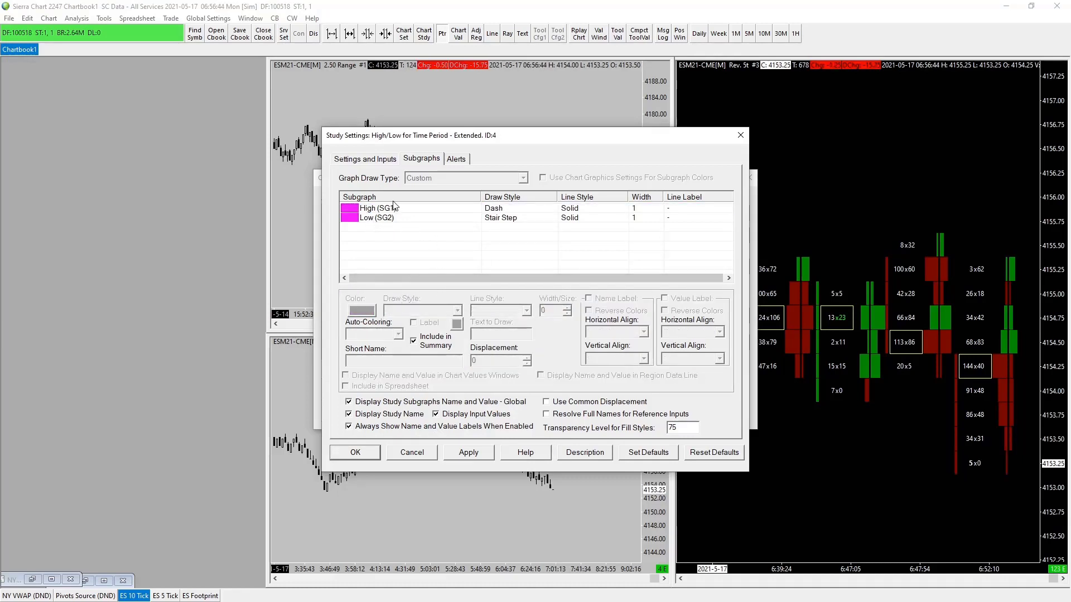
click(385, 219)
click(457, 310)
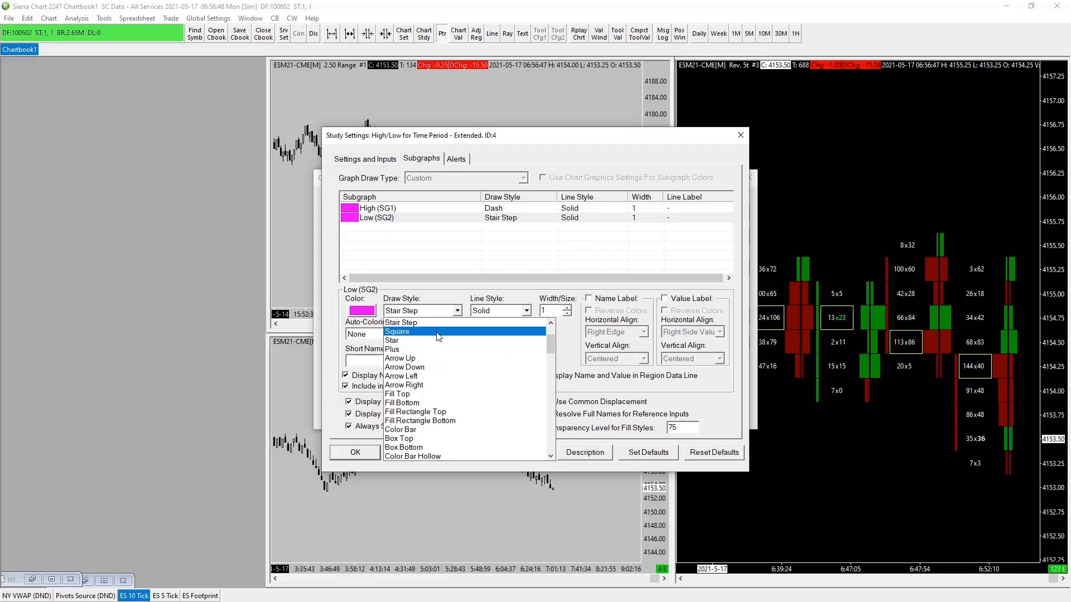
scroll(429, 343, up, 2)
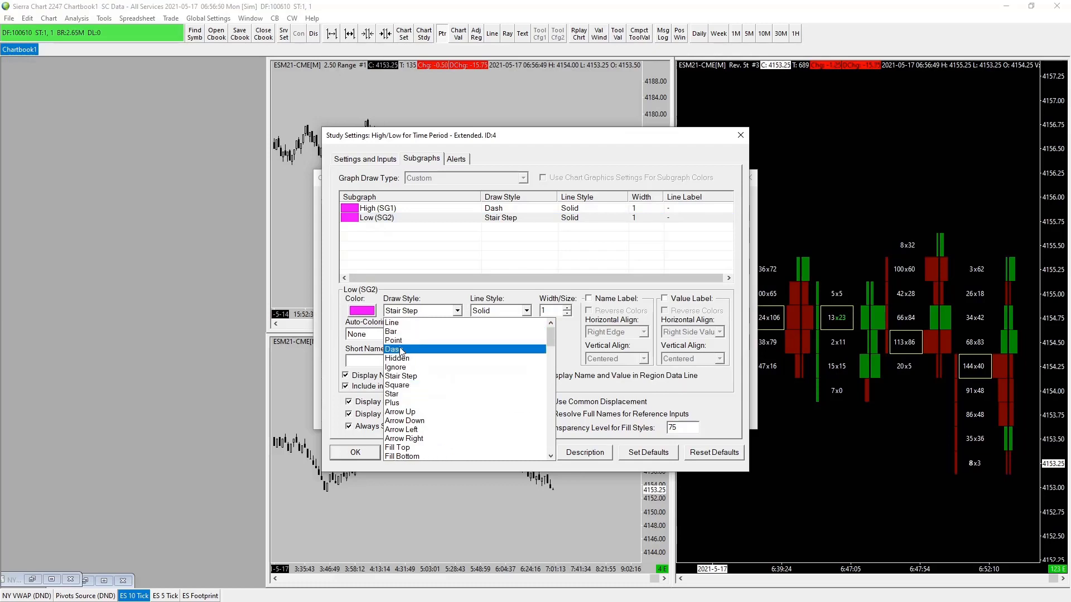
click(400, 349)
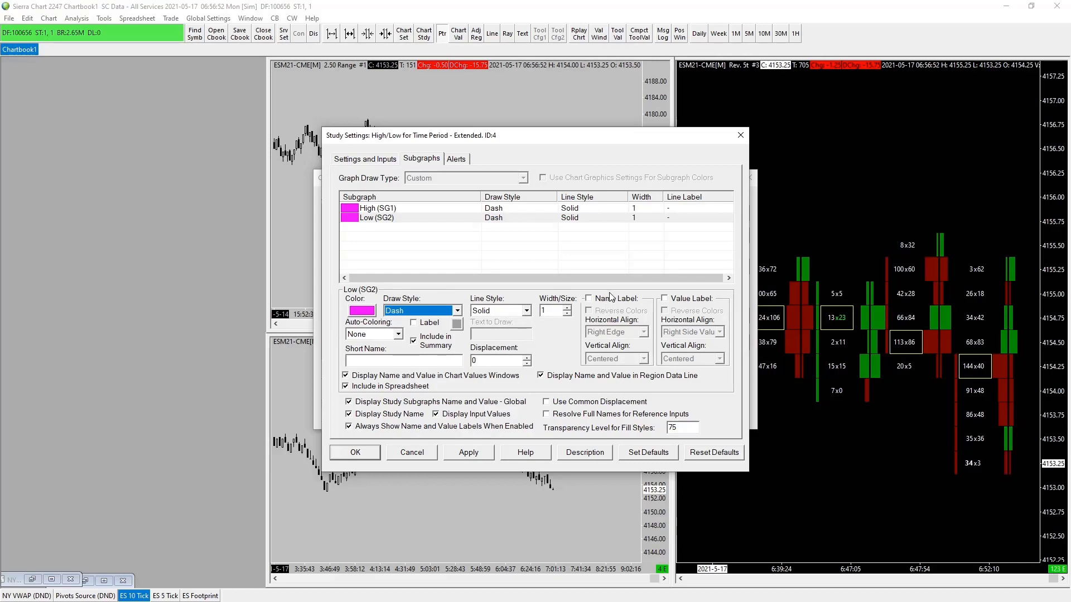
click(588, 298)
click(664, 298)
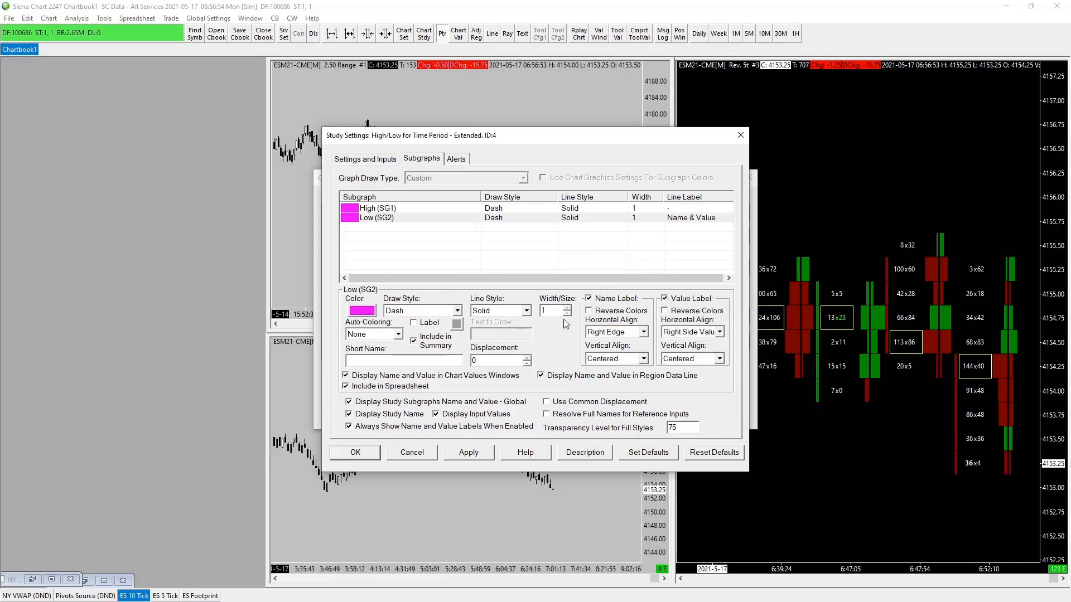
click(392, 361)
text(OR )
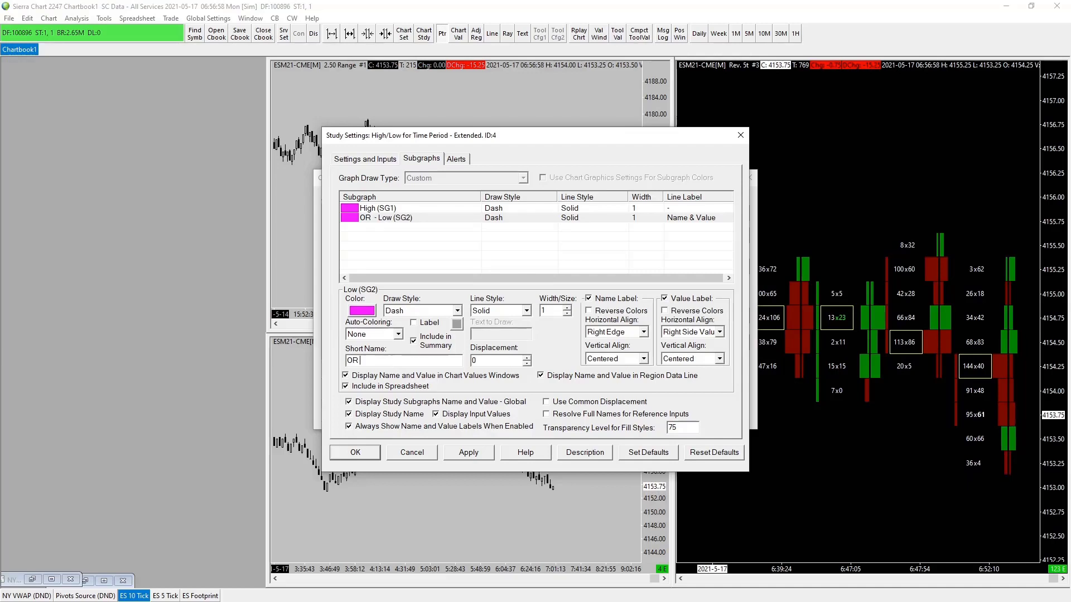
text(Low)
Step: Give the High line name and value labels with short name 'OR High'
click(372, 209)
click(589, 298)
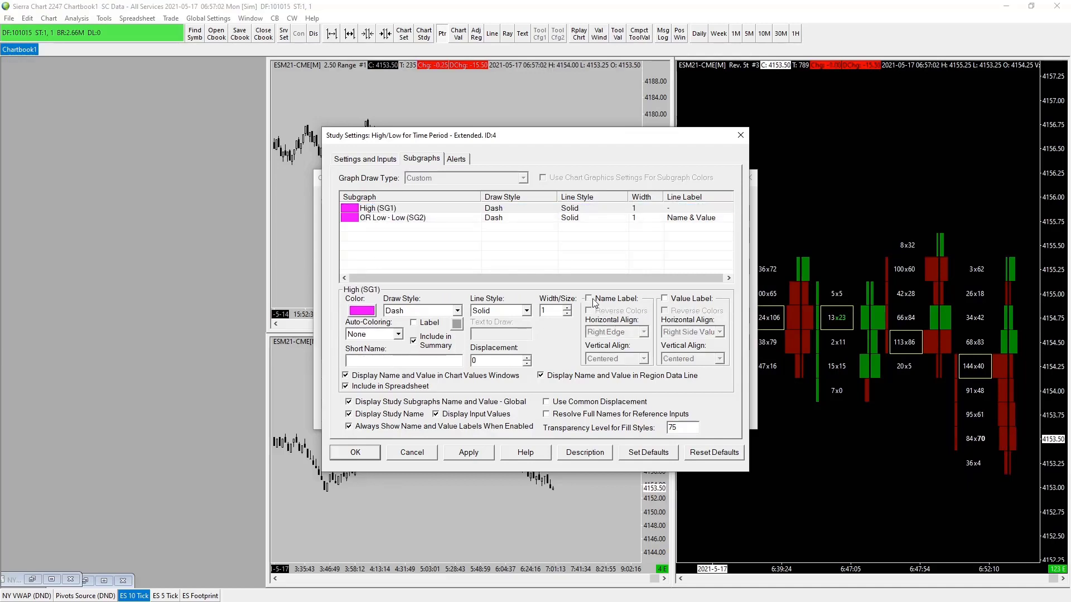
click(665, 298)
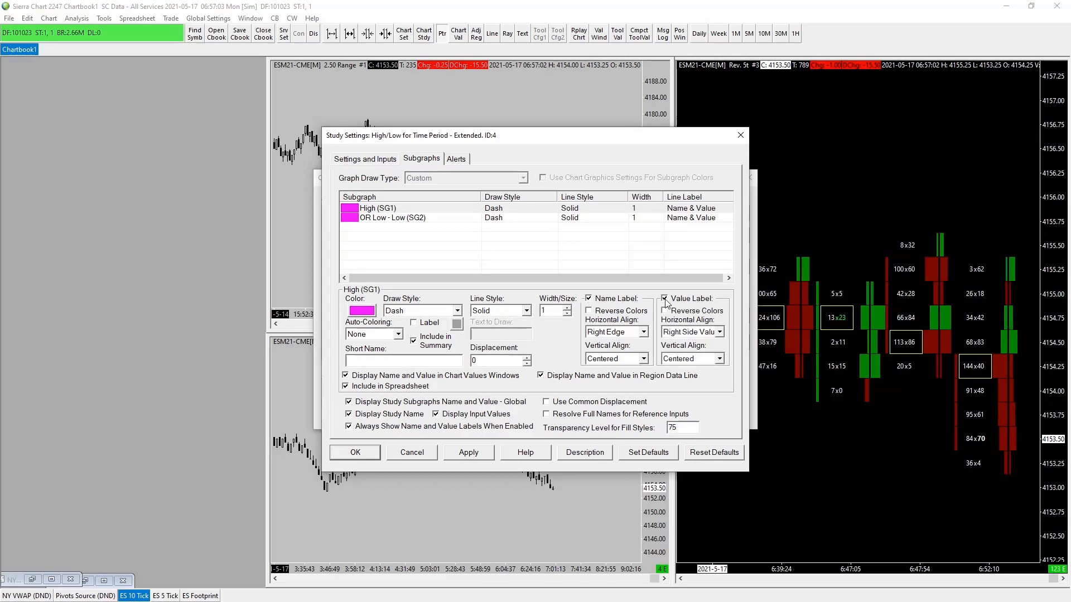
click(400, 361)
text(OR )
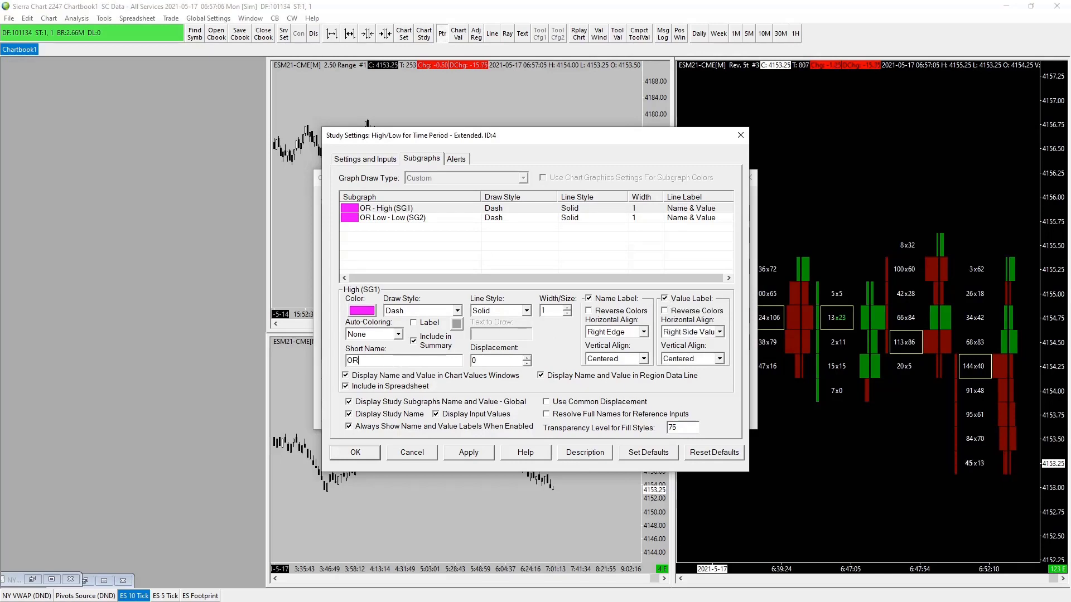
text(High)
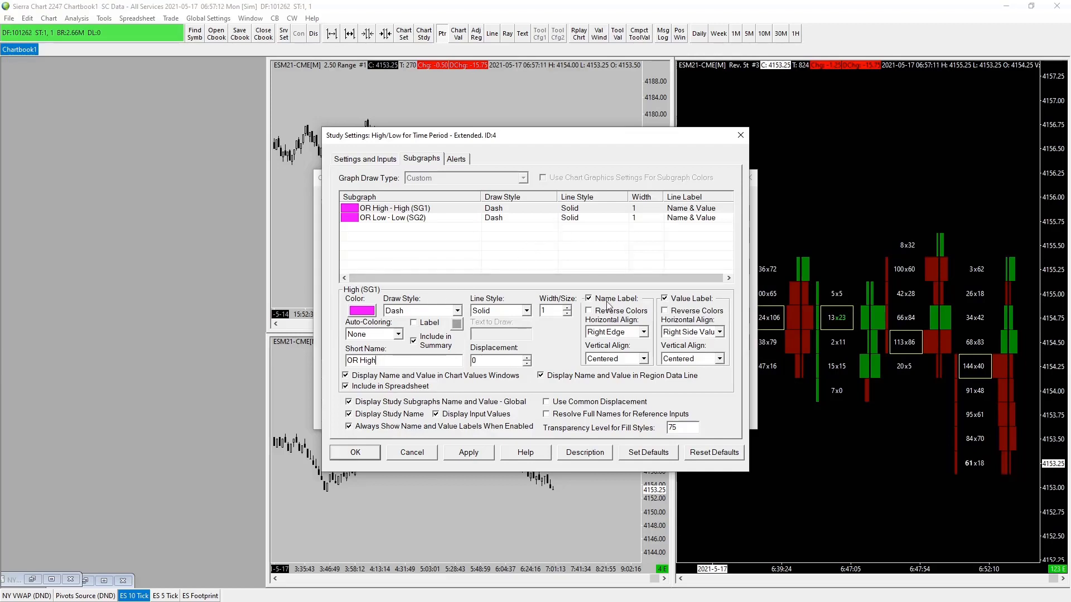
Step: Set the study to 12 days with Start Time 09:30:00 and End Time 09:31:00
click(363, 160)
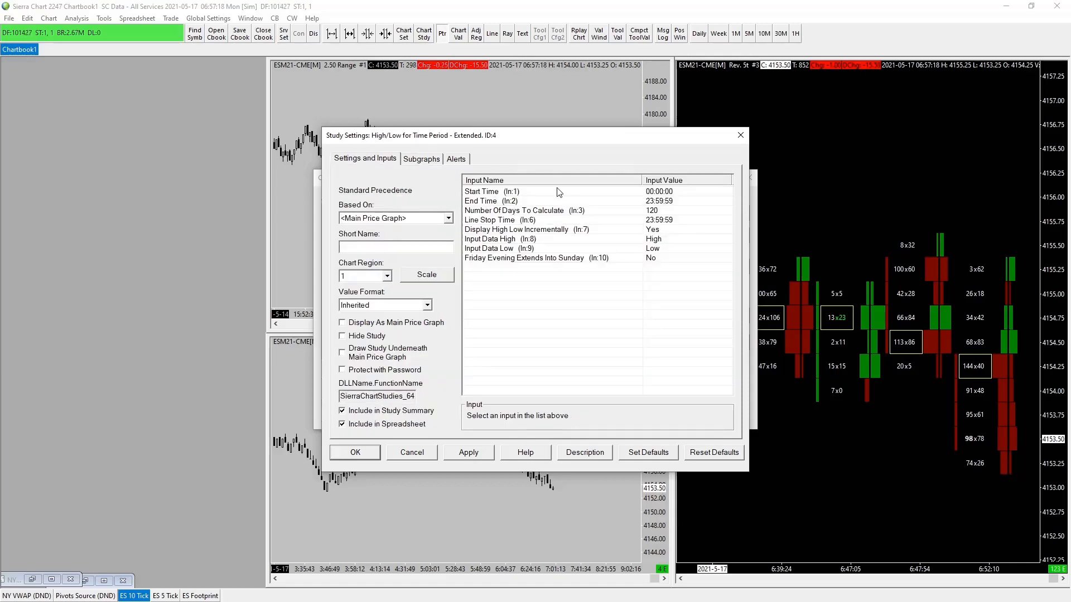
click(669, 213)
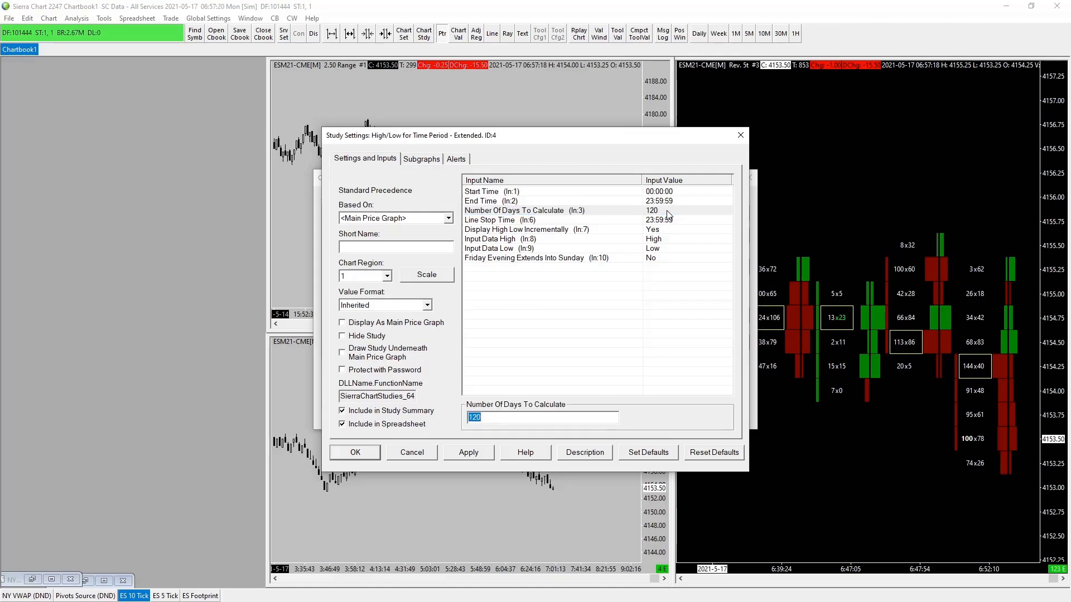
text(12)
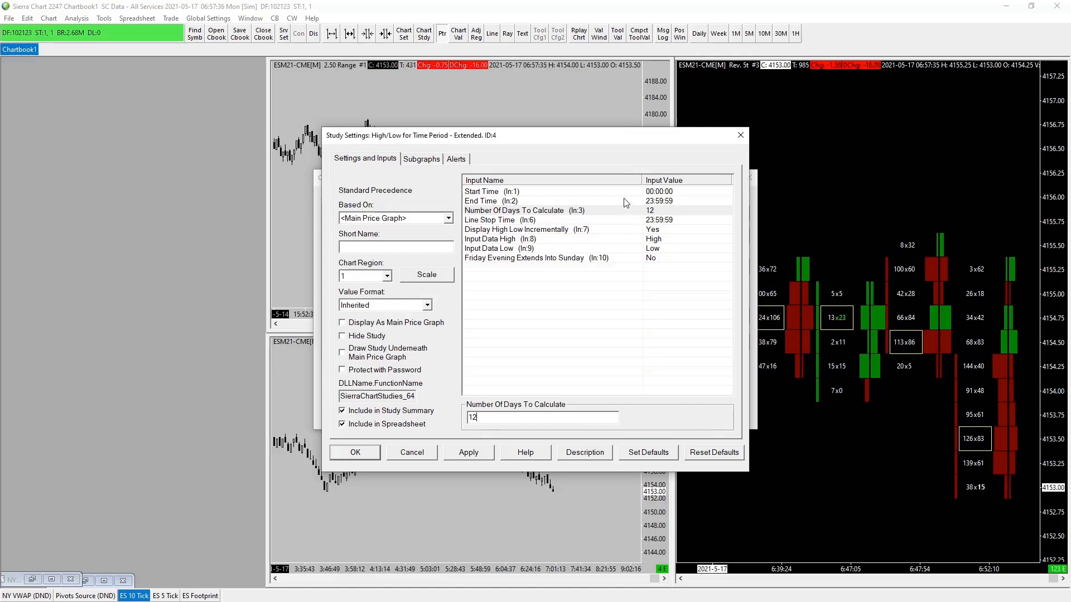
click(676, 192)
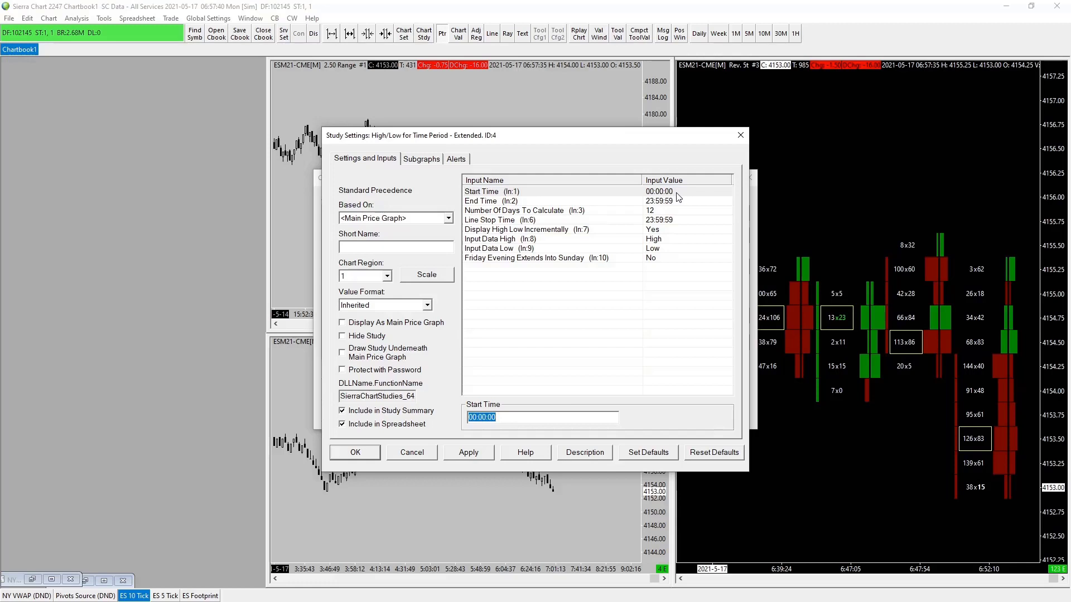
text(09:)
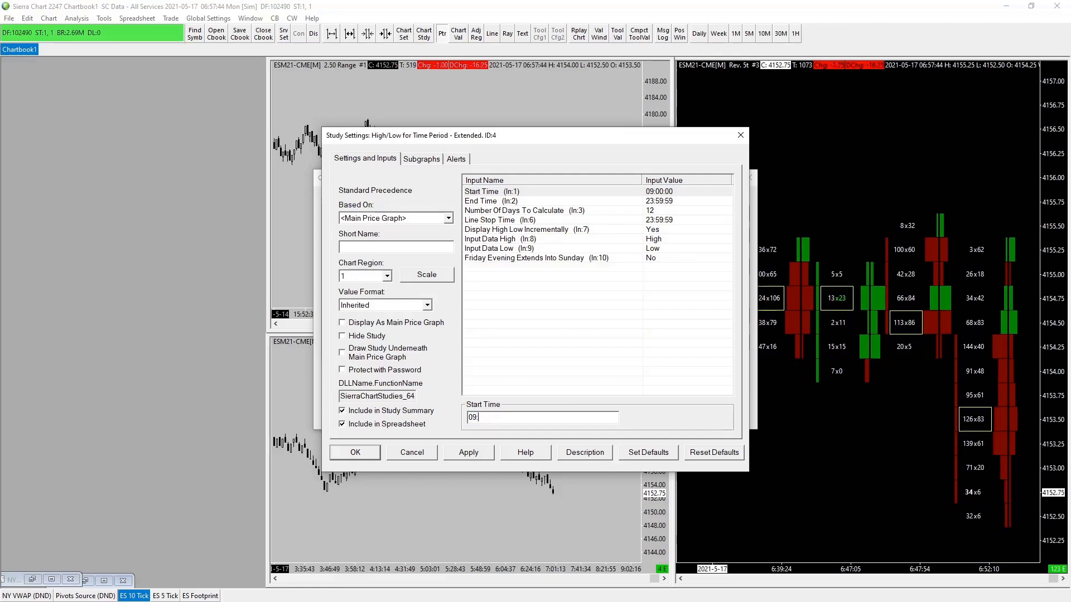
text(30:00)
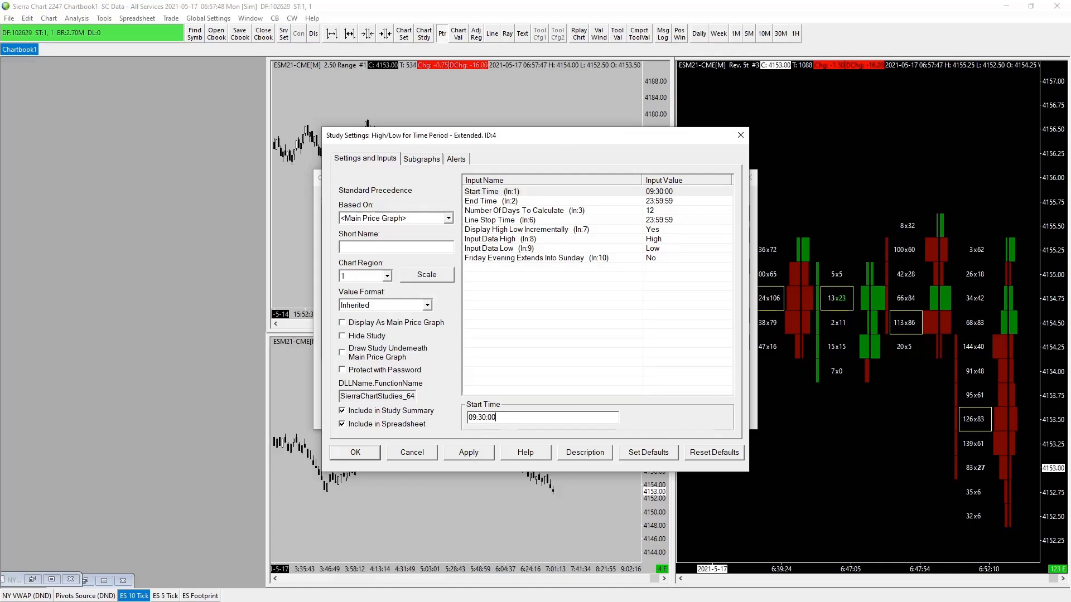
click(667, 202)
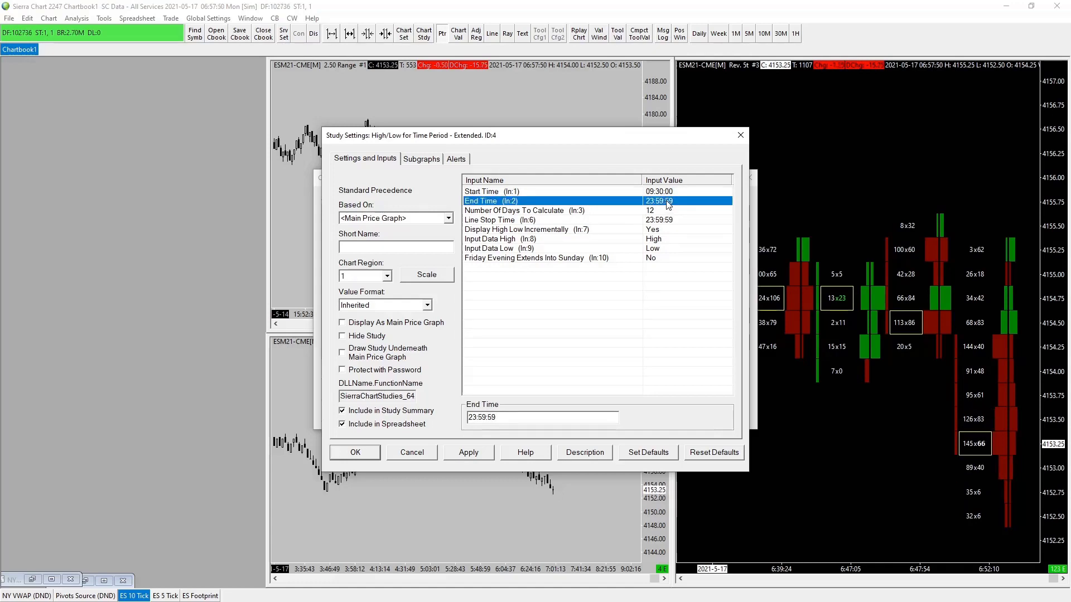
key(Tab)
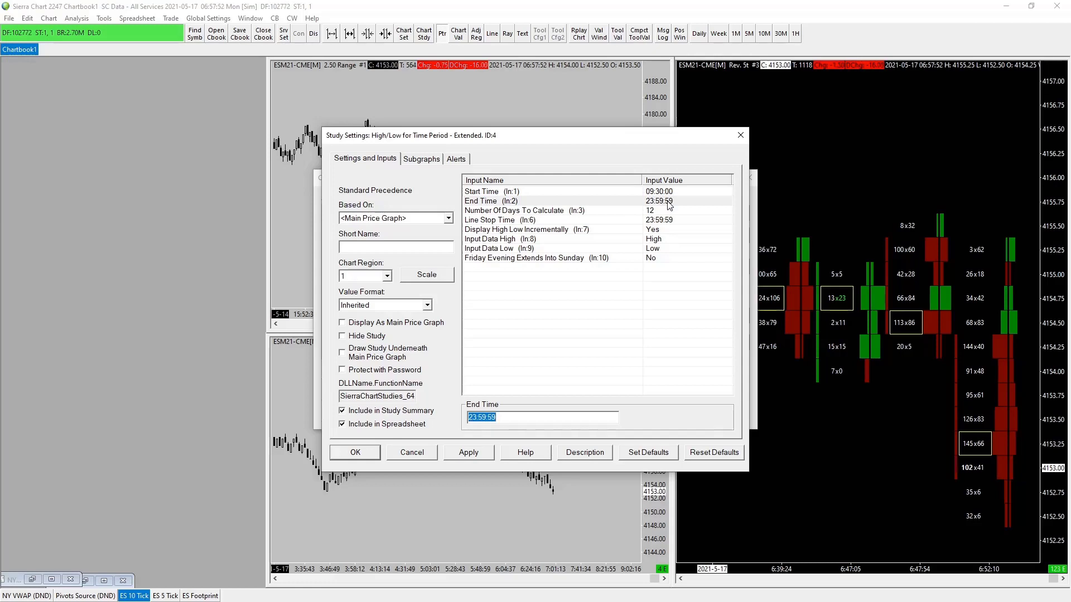
text(09)
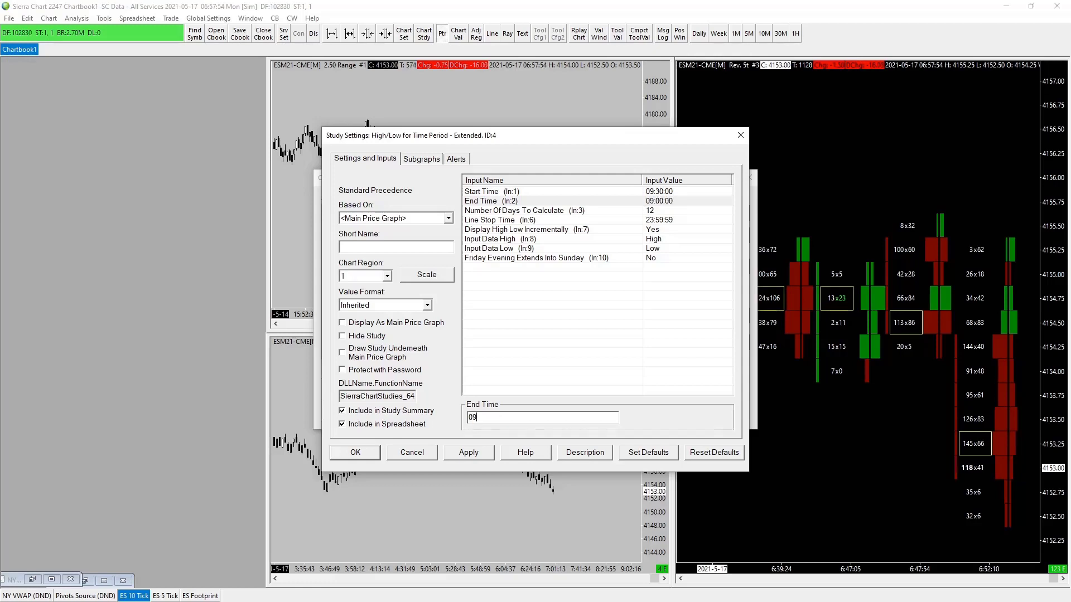
text(:31:00)
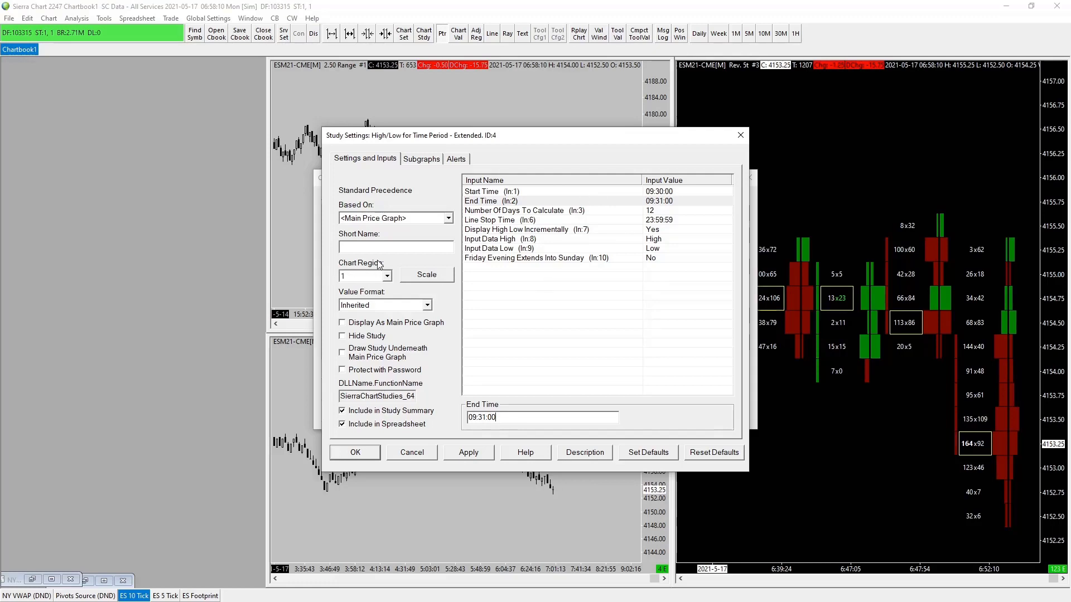
Step: Apply and close the study settings and Chart Studies to show the OR lines
click(480, 455)
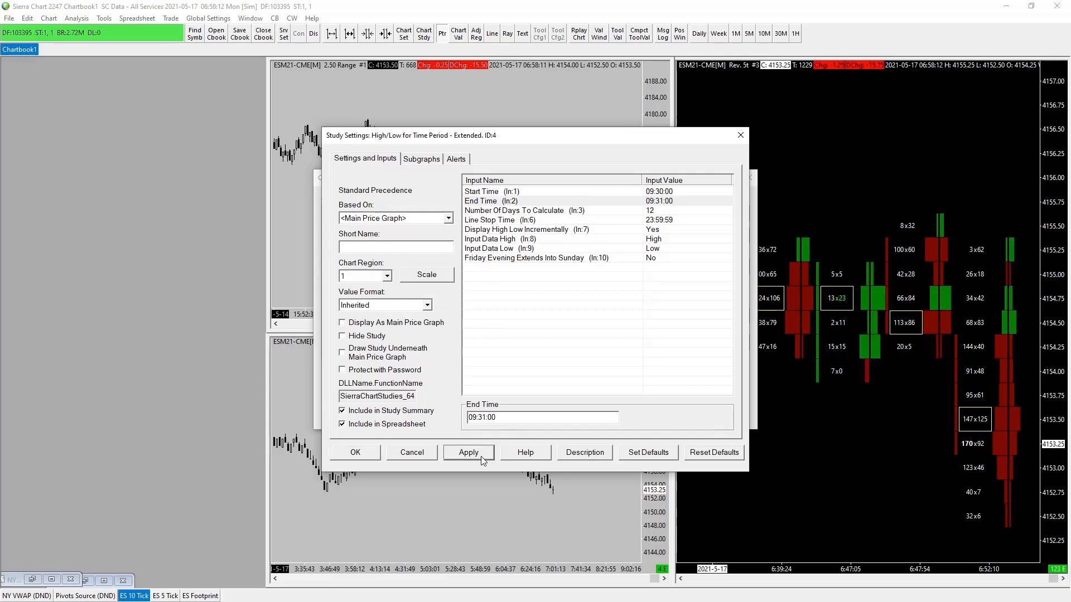
click(352, 455)
click(461, 419)
click(349, 415)
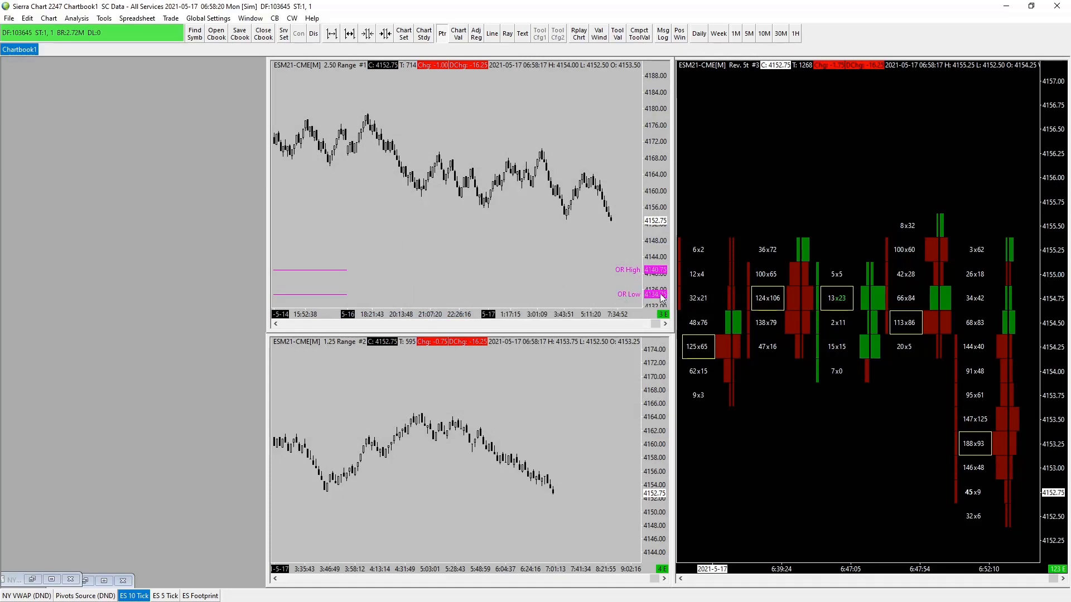
Step: Compress the top 2.50 Range chart's price scale until the magenta OR High and OR Low lines show below 4153.00
drag(662, 297, 630, 210)
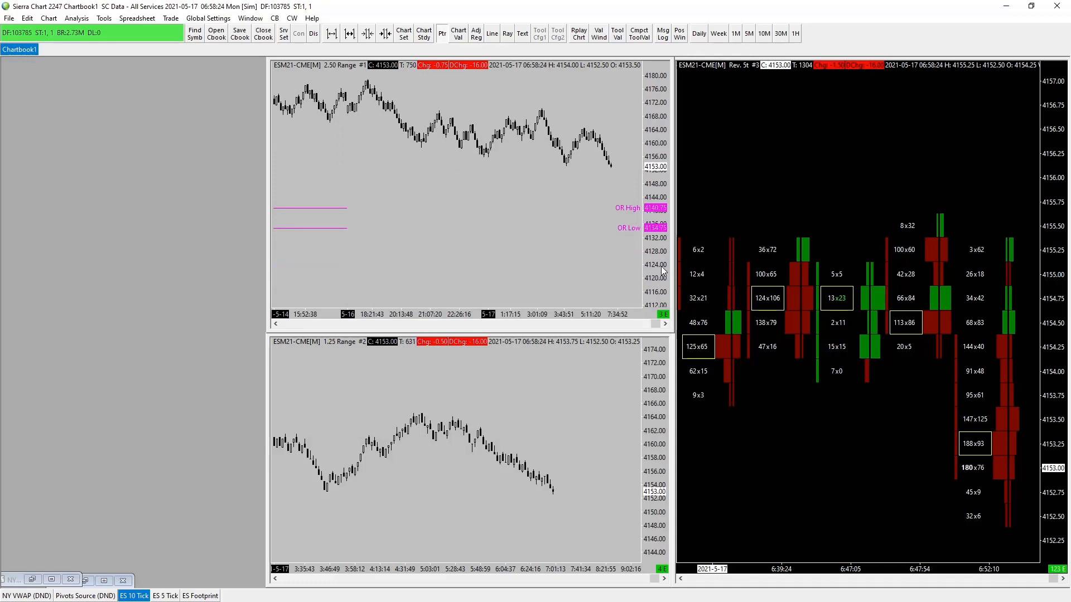
drag(656, 268, 597, 229)
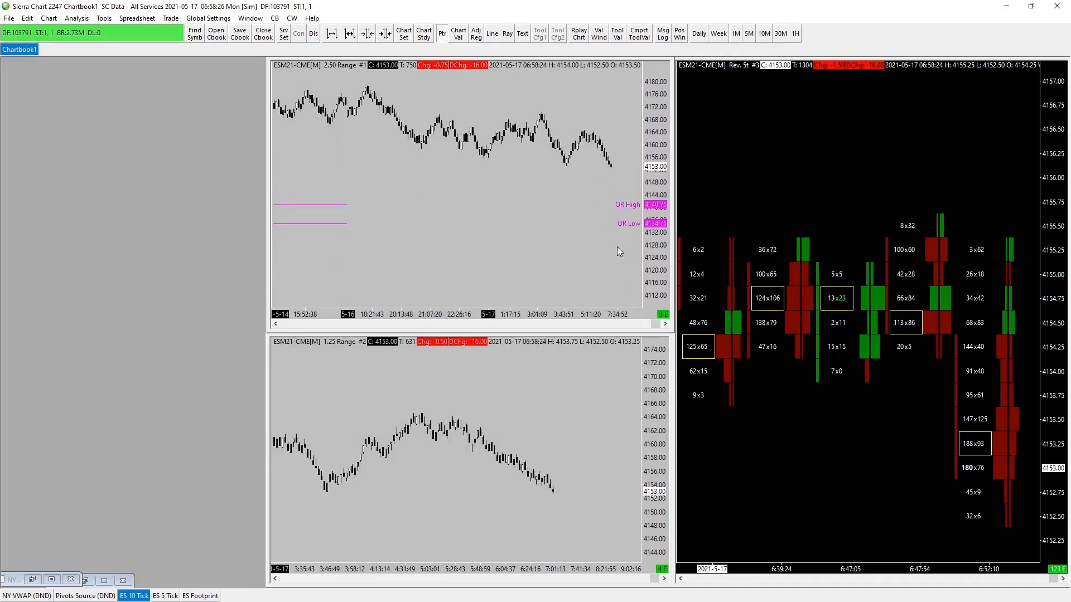
drag(656, 253, 653, 260)
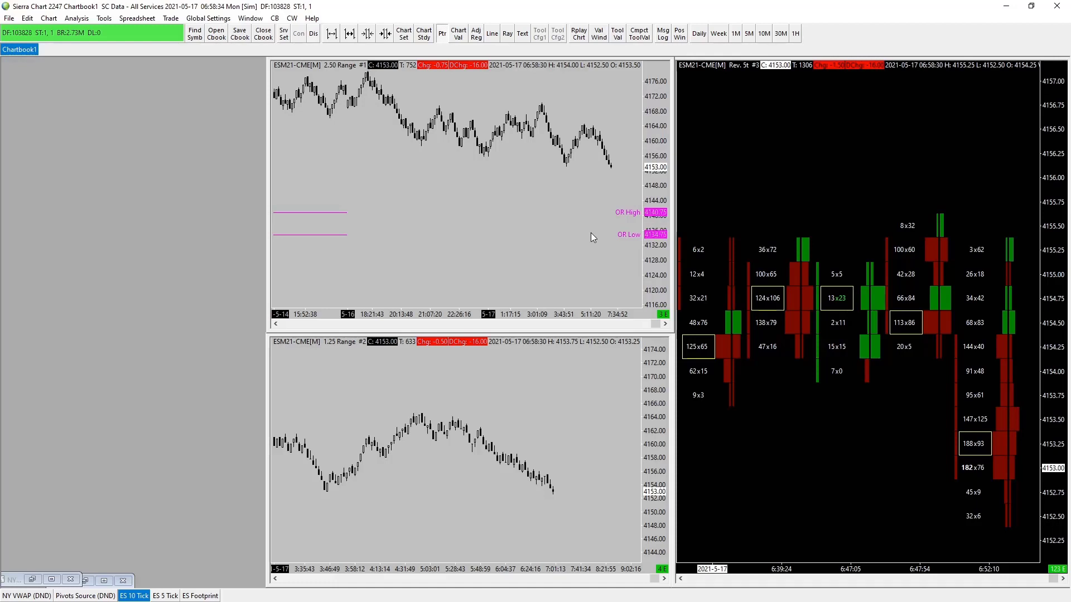
scroll(397, 233, up, 10)
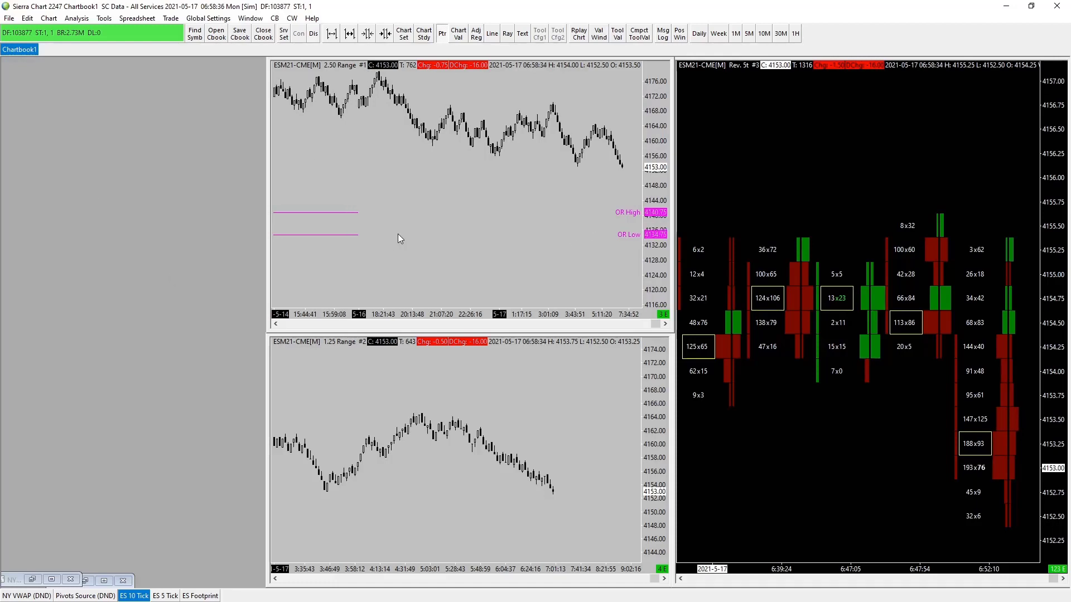
scroll(443, 232, down, 10)
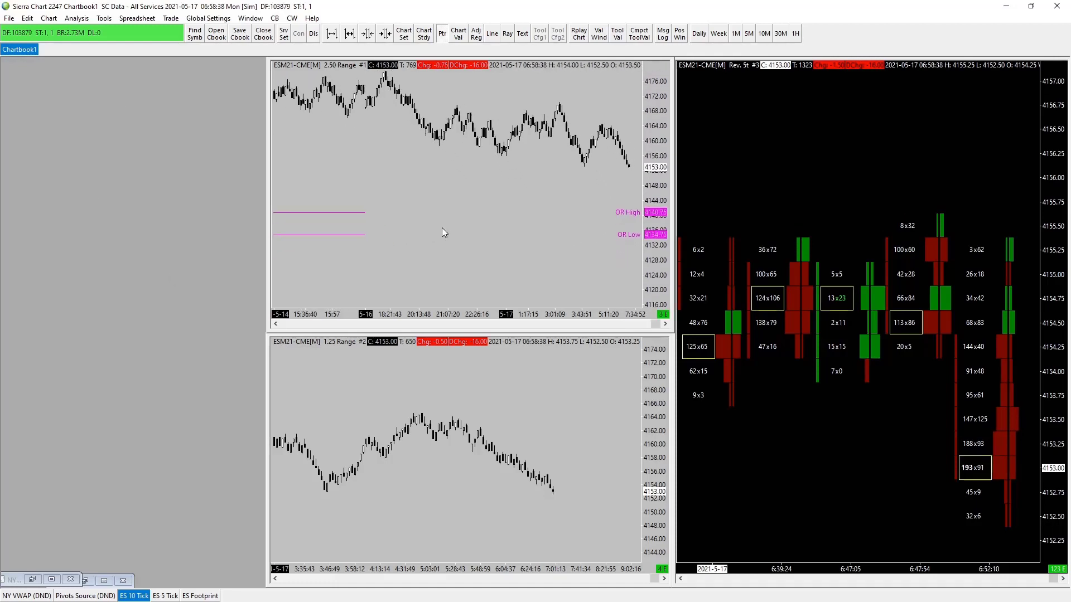